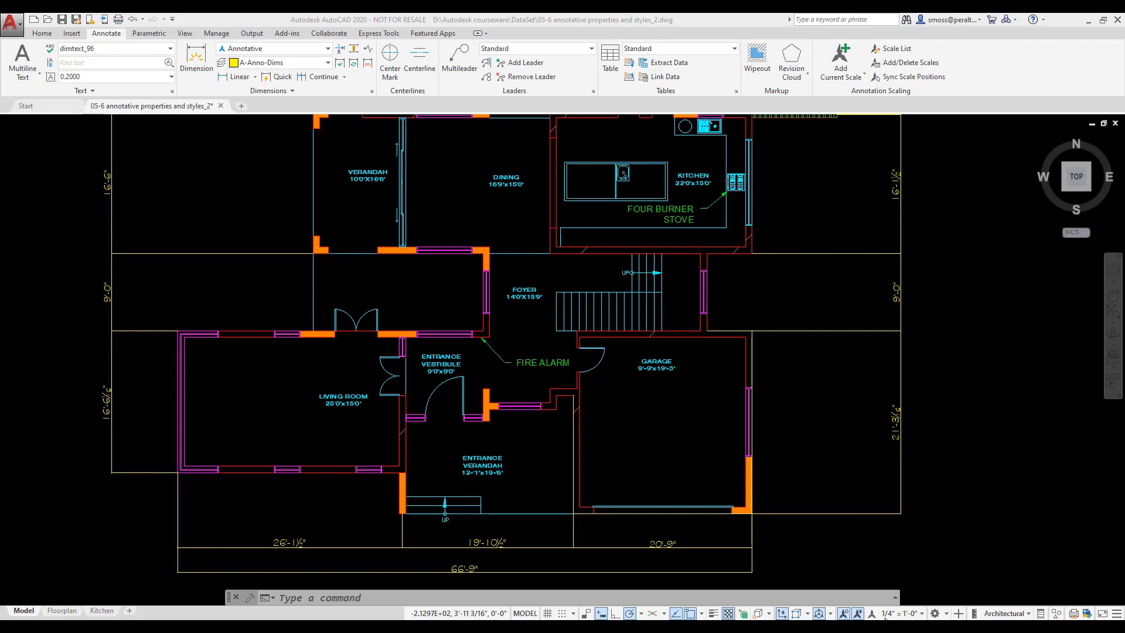
With the scale left at 1/4" = 1'-0", turn on Quick Properties and confirm LIVING ROOM is non-annotative 6" MText
left_click(922, 614)
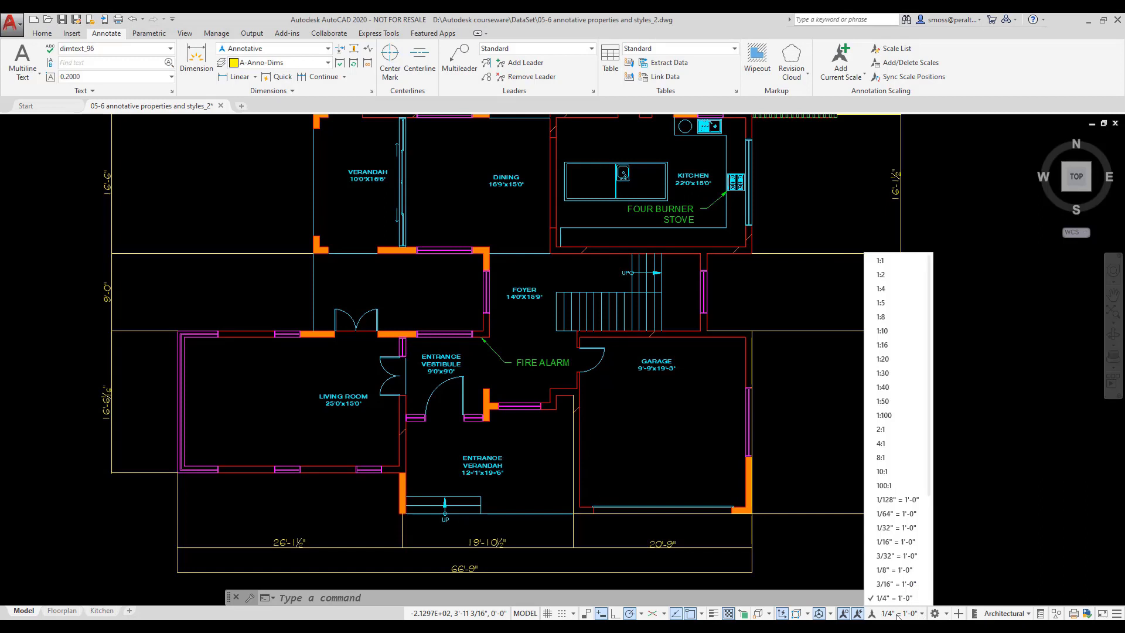
left_click(966, 554)
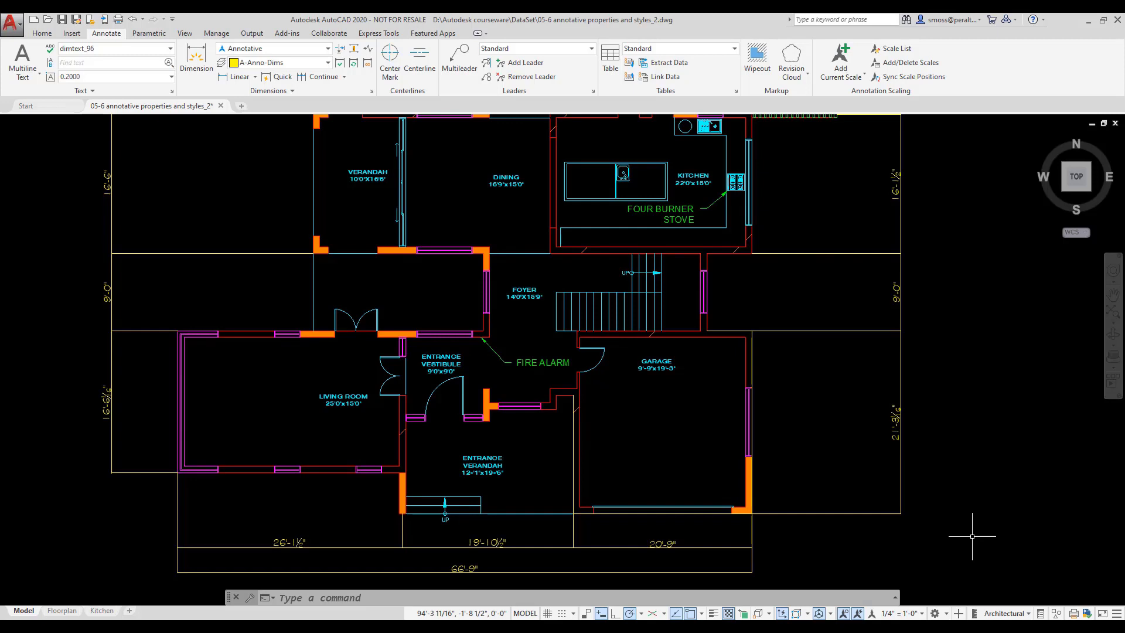
left_click(1041, 613)
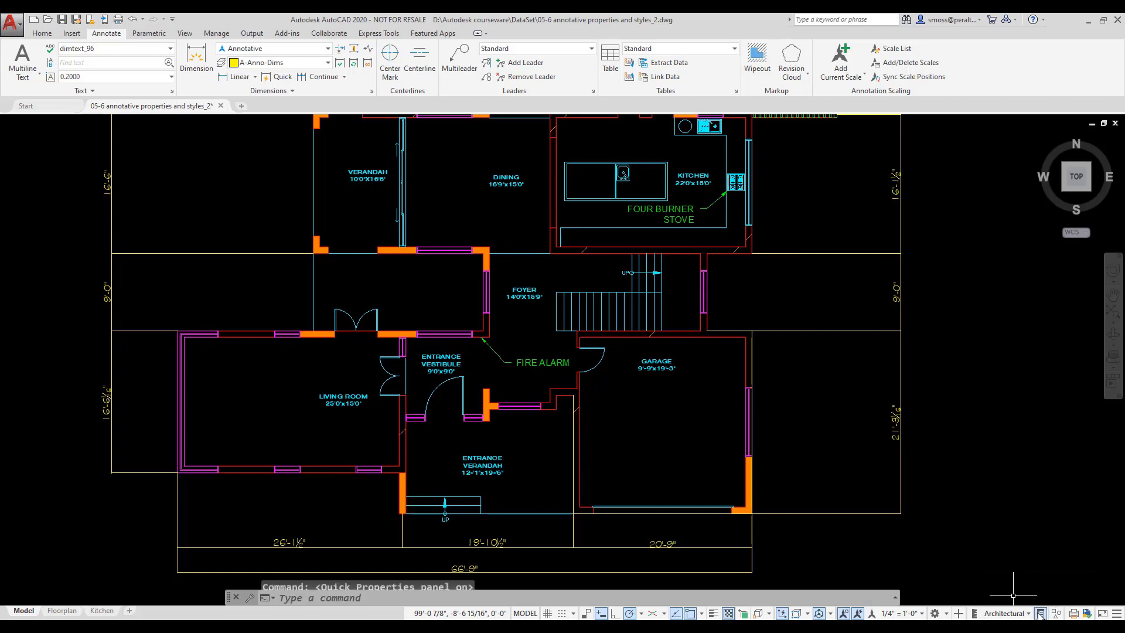
left_click(333, 396)
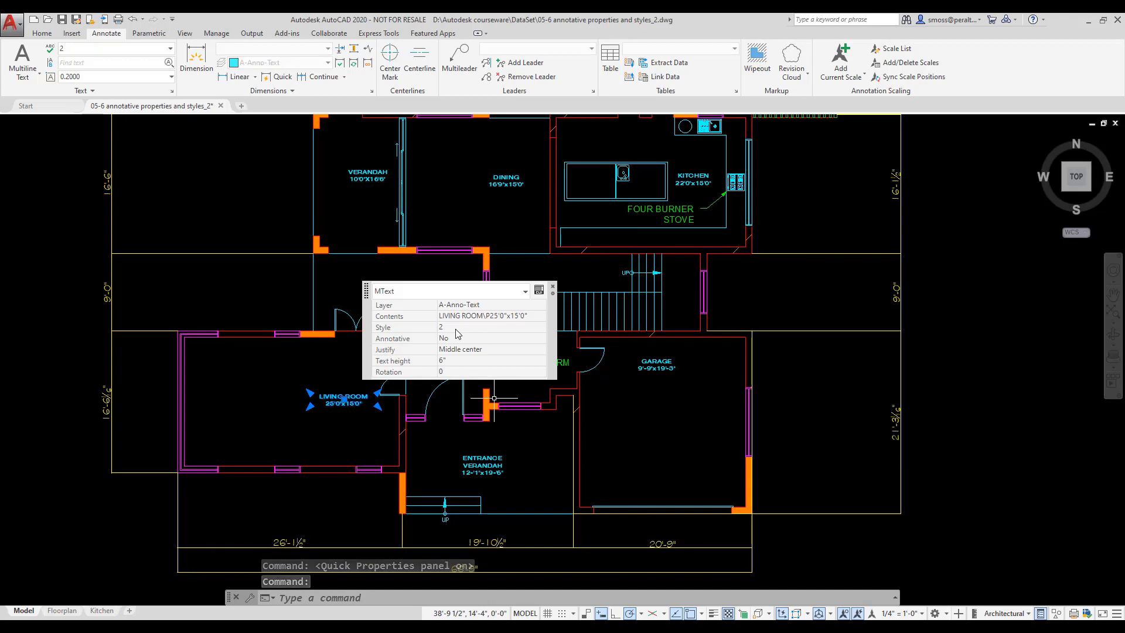
left_click(553, 287)
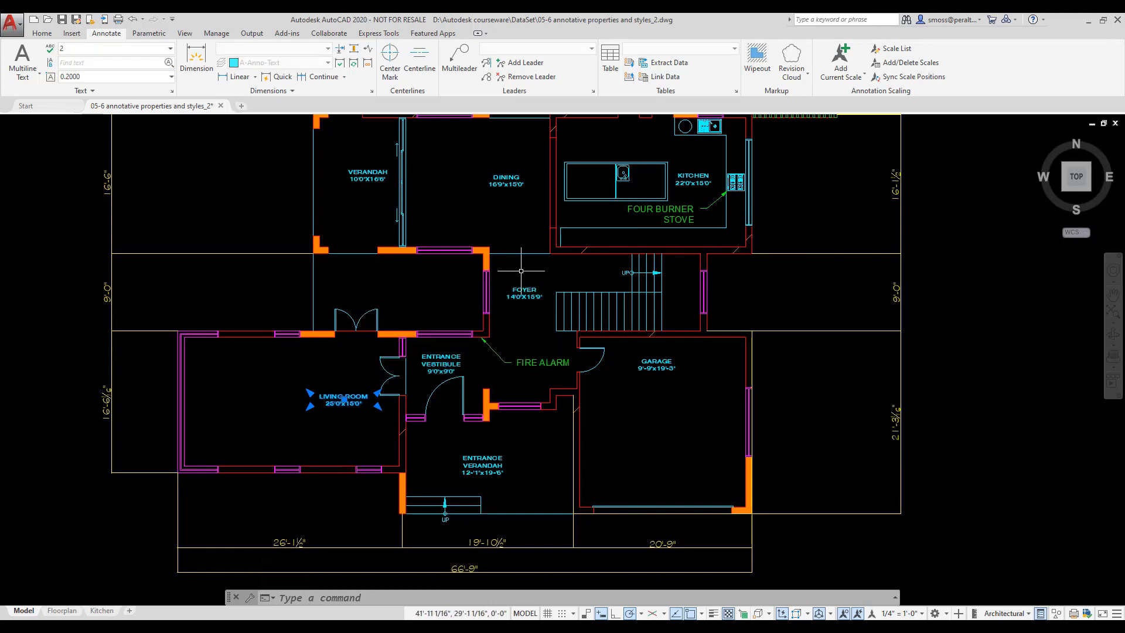
key("Escape")
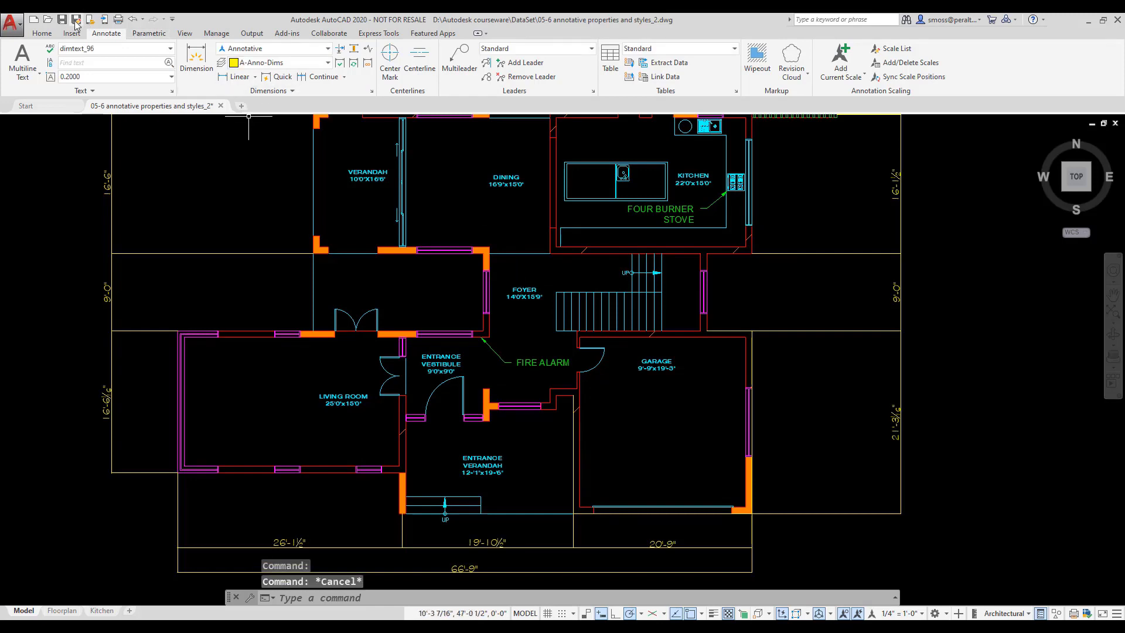
In the Text Style dialog, check Annotative for style 2 and apply a 3/16" paper text height
left_click(42, 34)
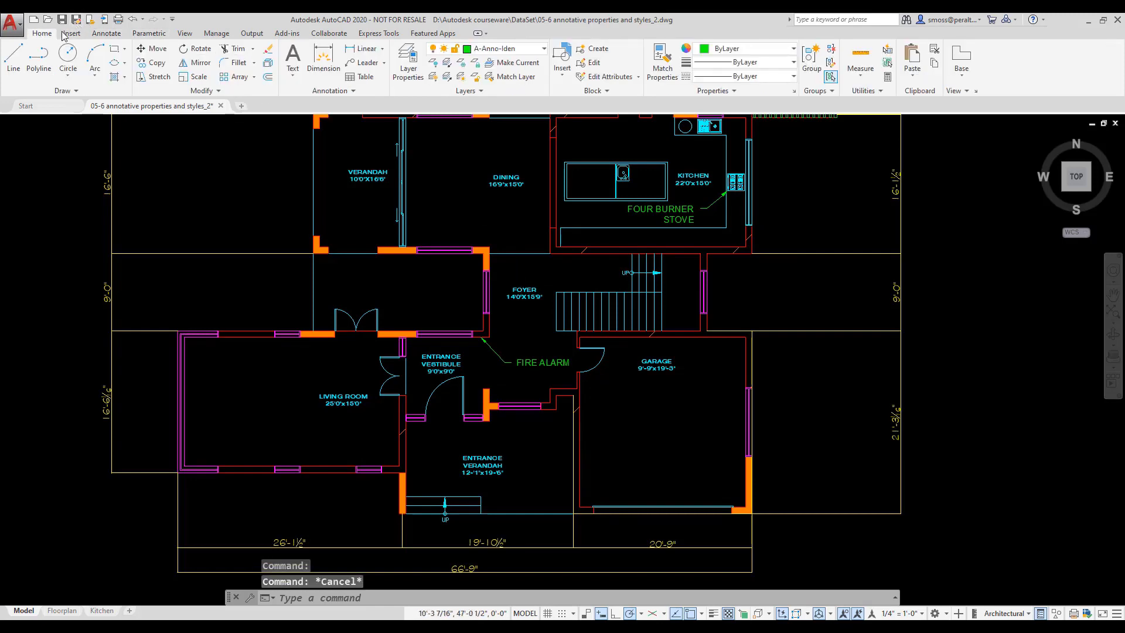
left_click(321, 95)
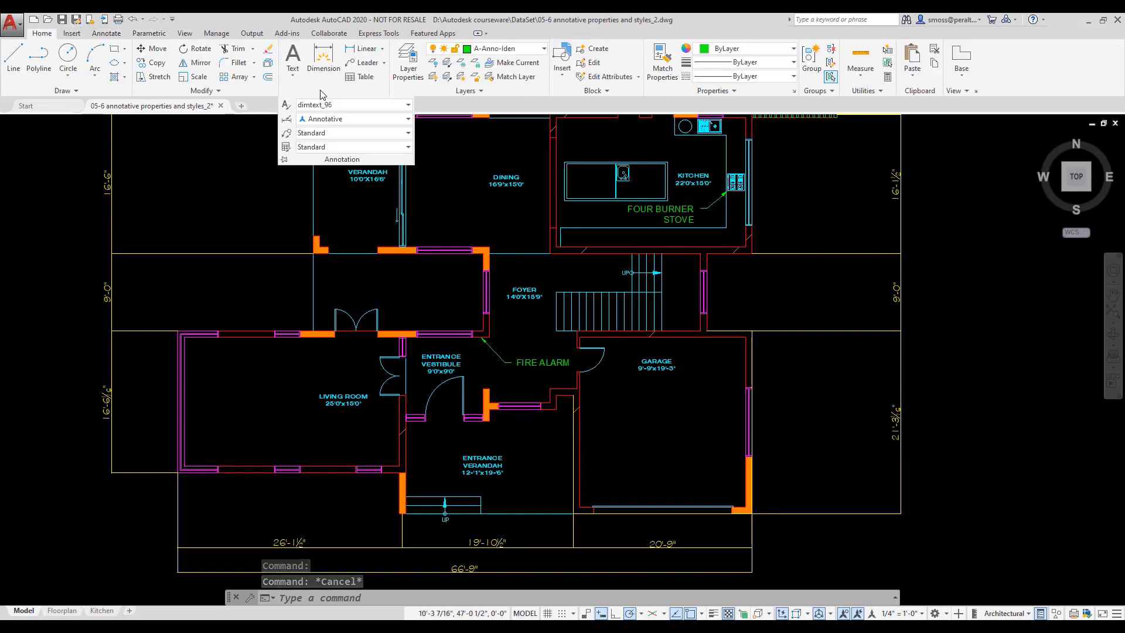
left_click(286, 108)
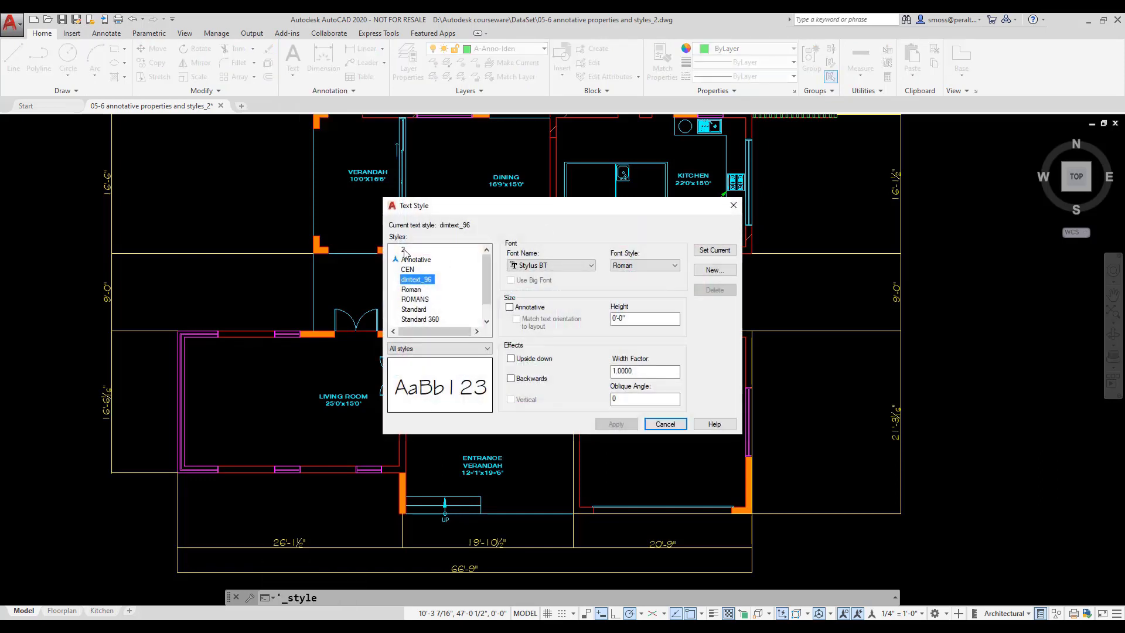
left_click(403, 250)
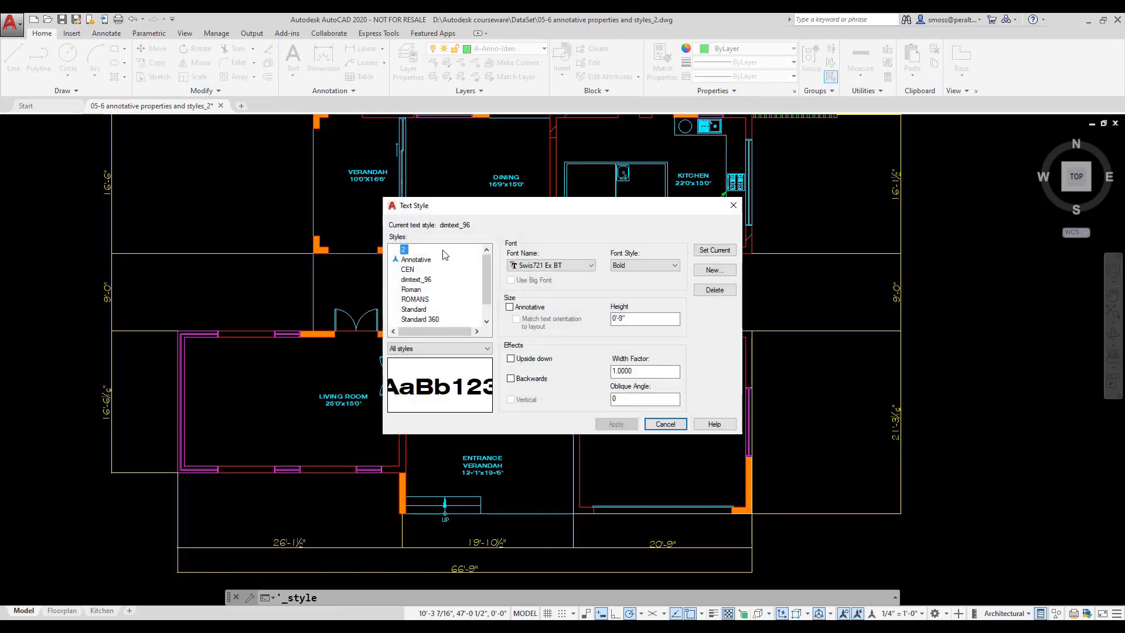
left_click(509, 307)
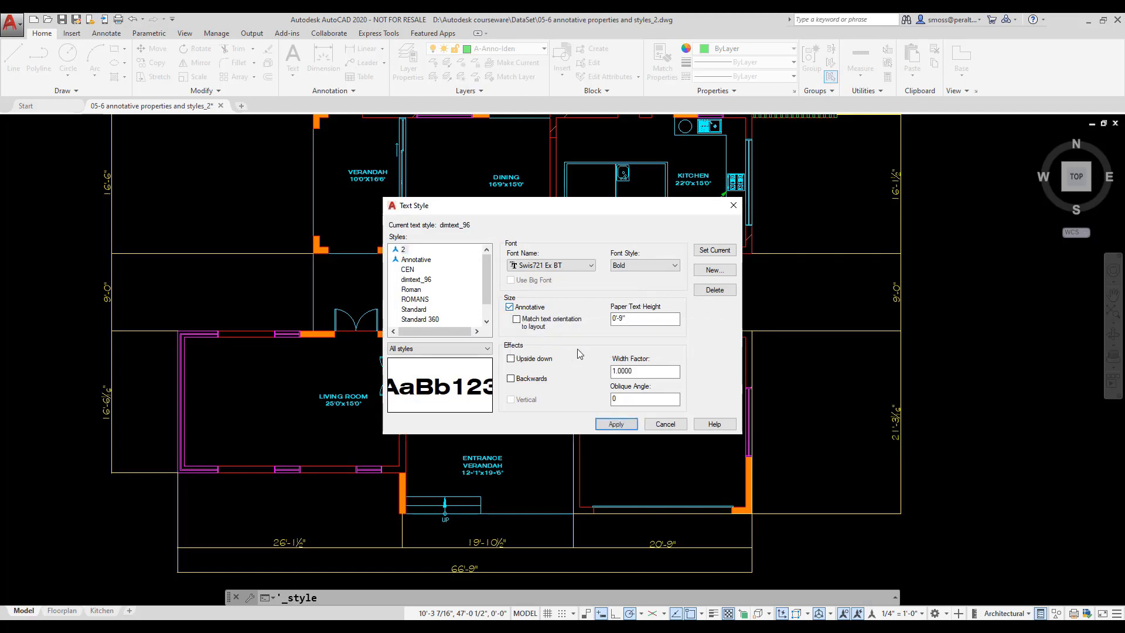
double_click(620, 319)
type("9")
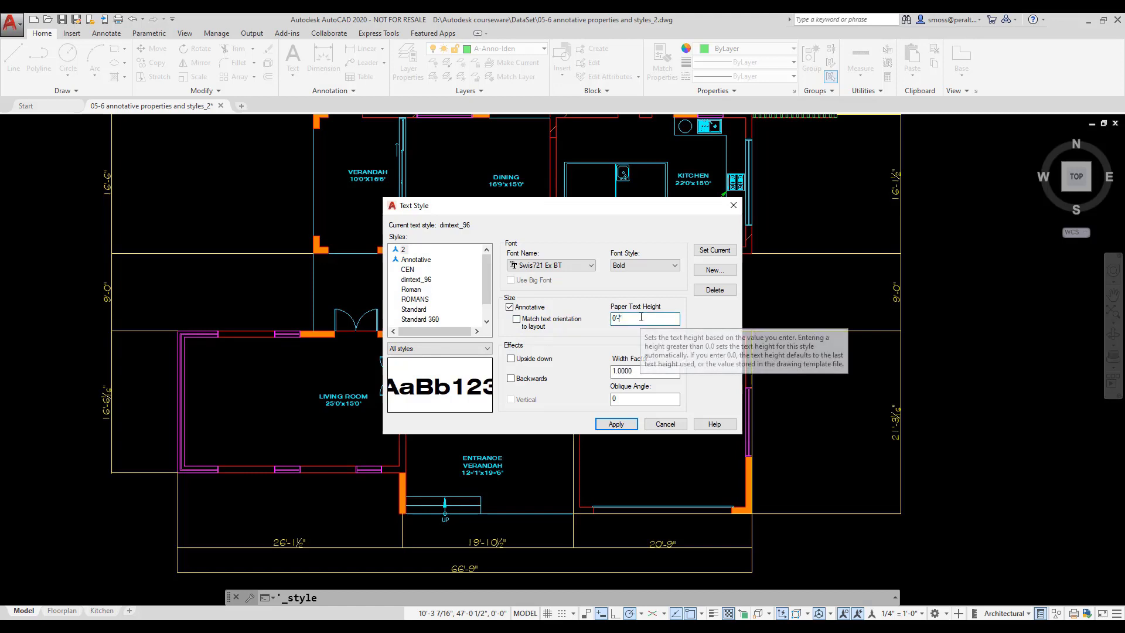
type("3/16")
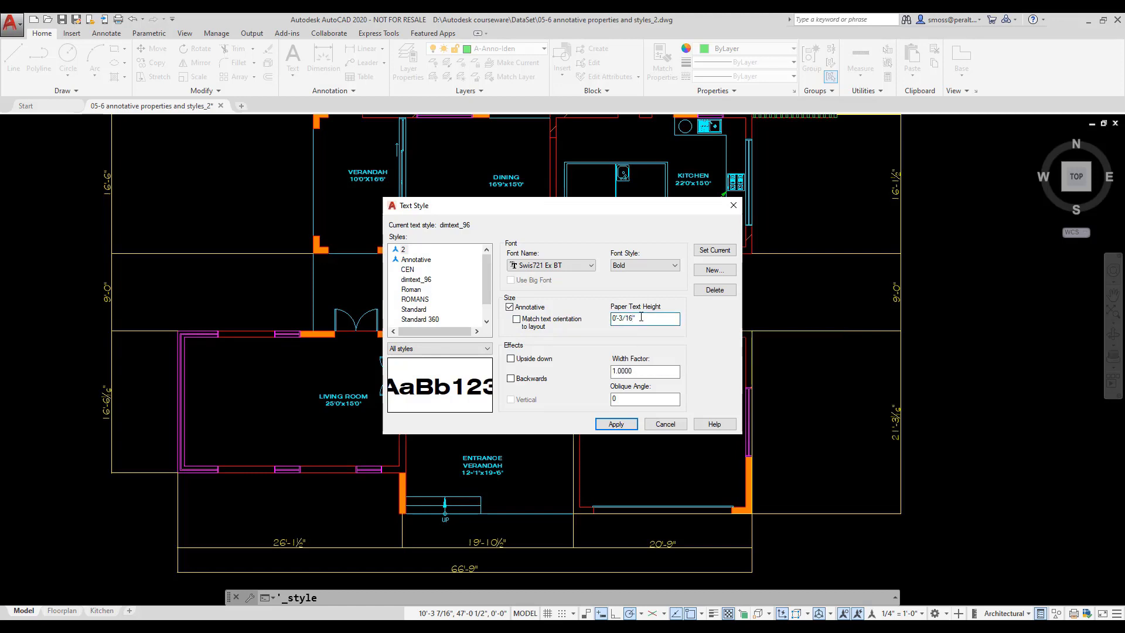
left_click(625, 427)
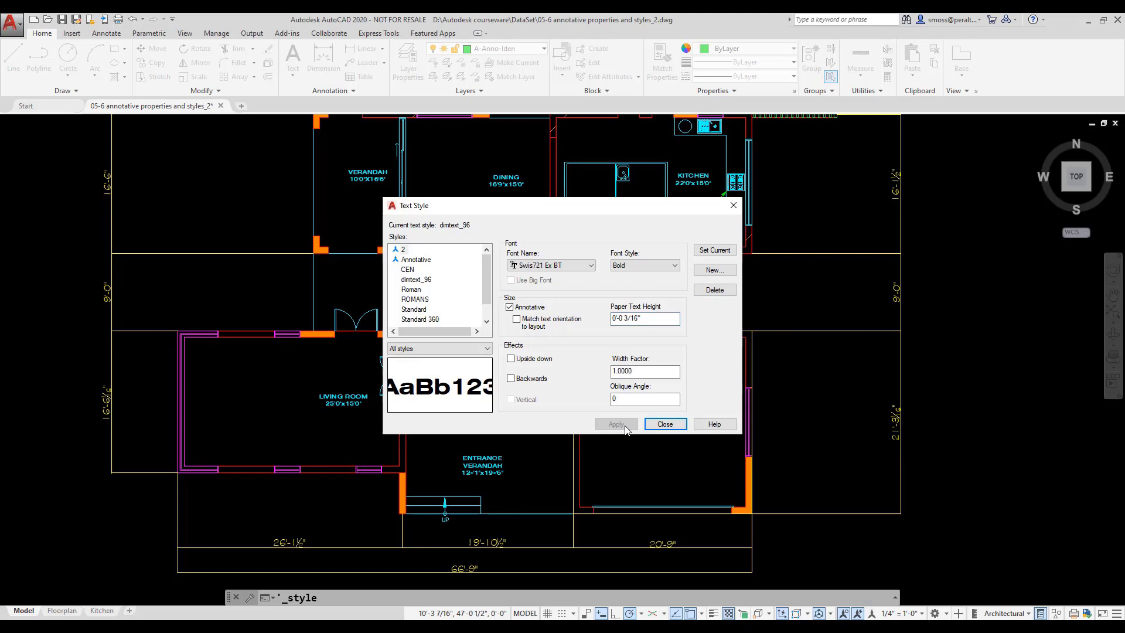
left_click(665, 424)
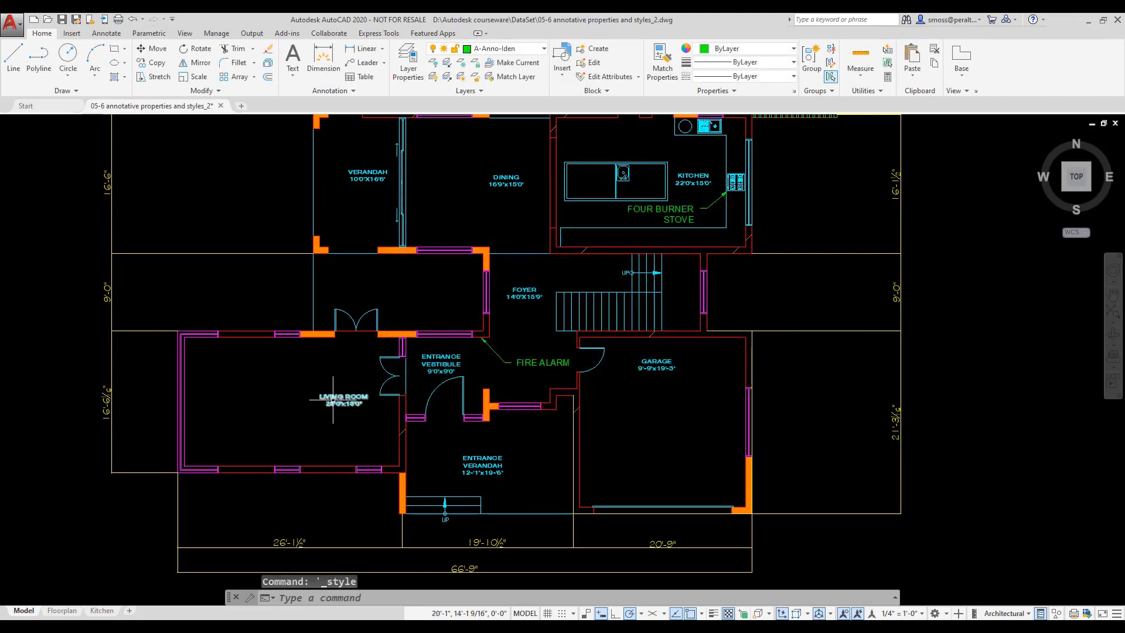
Select Similar from the LIVING ROOM label and set all twelve room labels' Annotative property to Yes
mouse_move(333, 399)
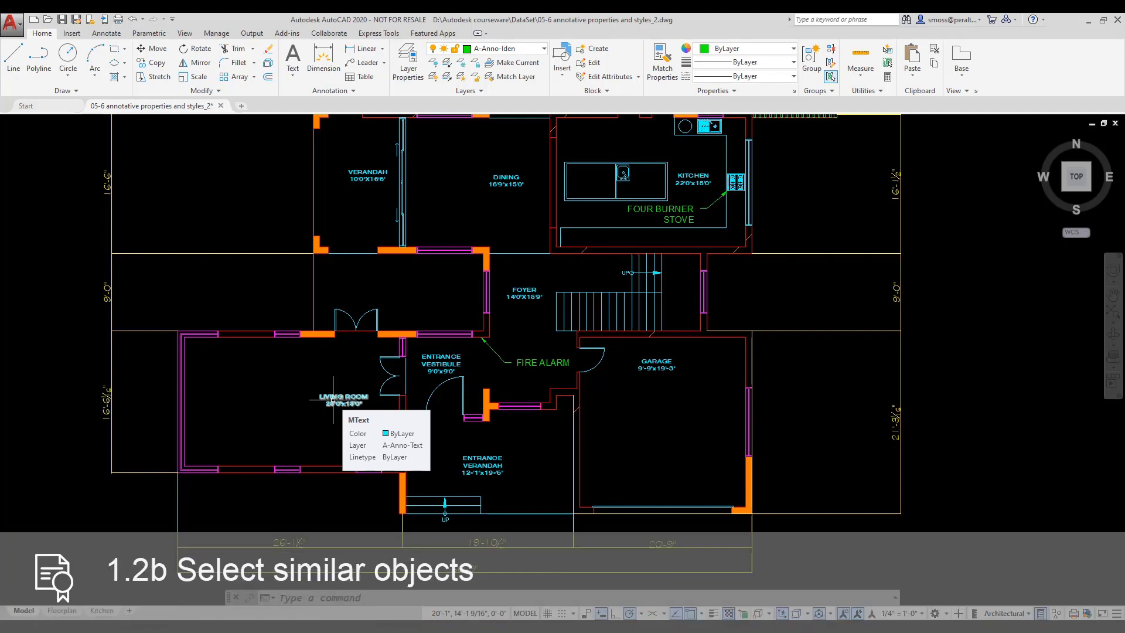
left_click(333, 399)
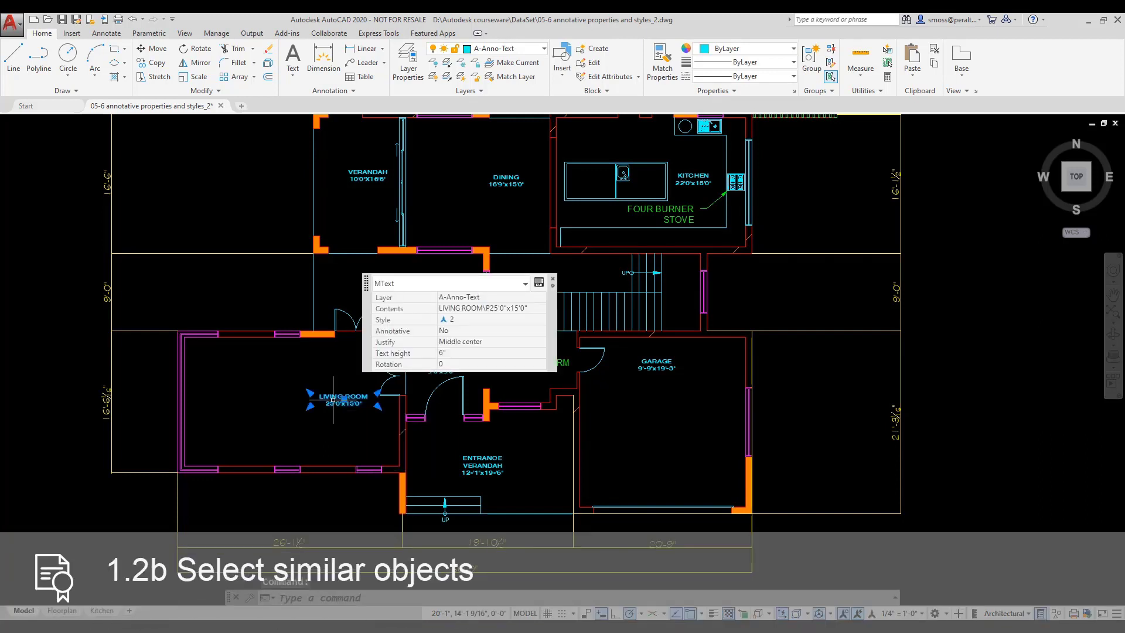
right_click(334, 400)
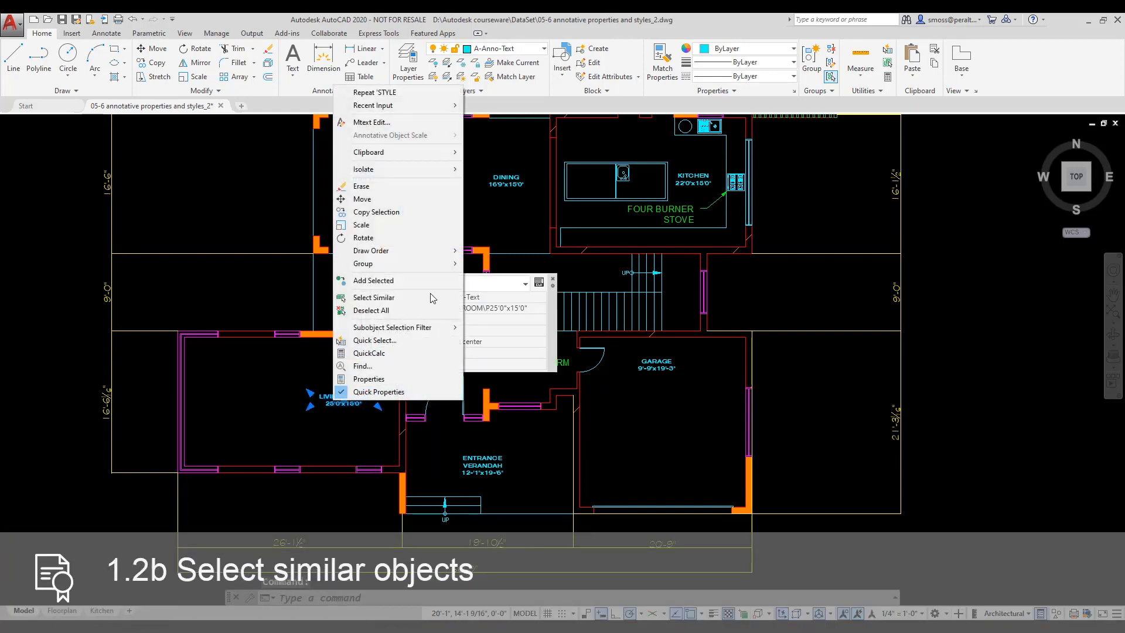
left_click(414, 299)
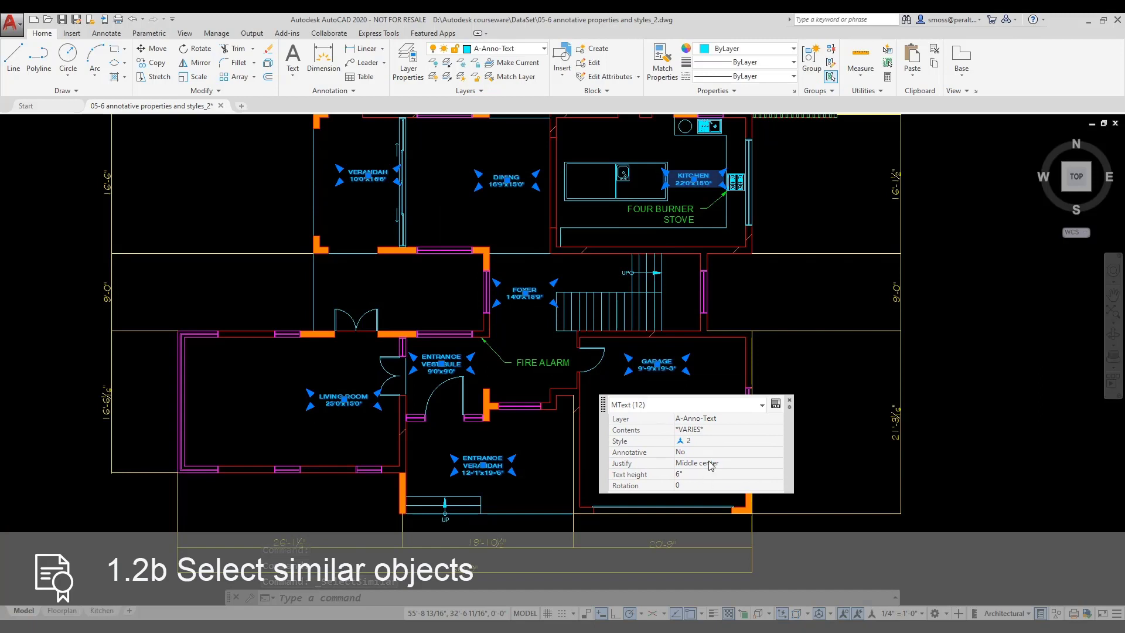
left_click(729, 452)
left_click(726, 454)
left_click(727, 462)
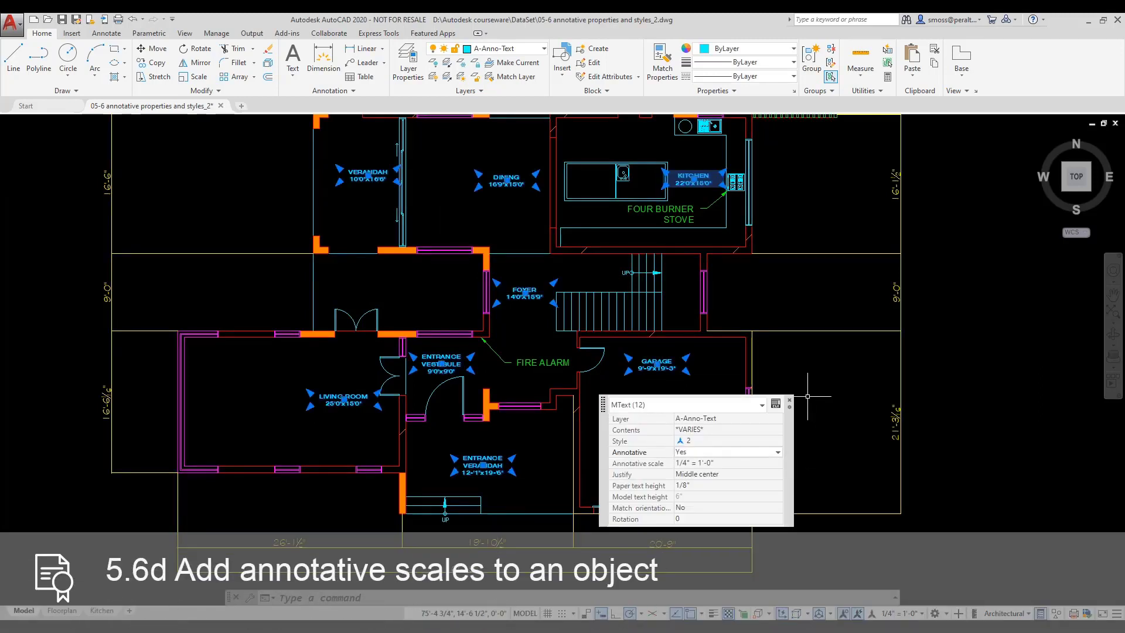
left_click(790, 402)
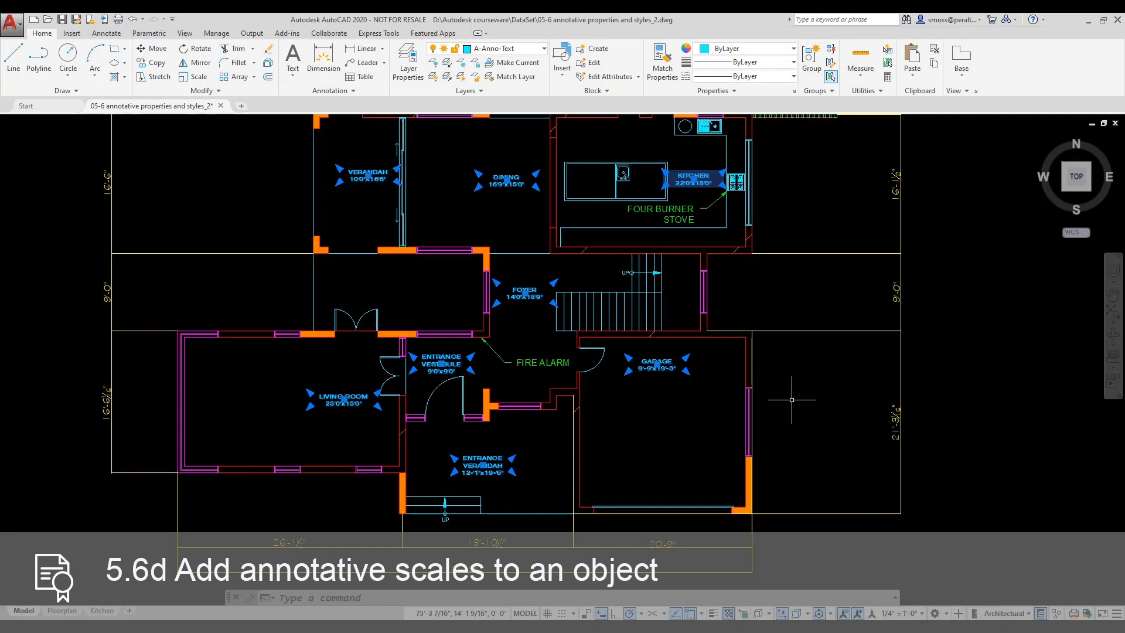
mouse_move(660, 370)
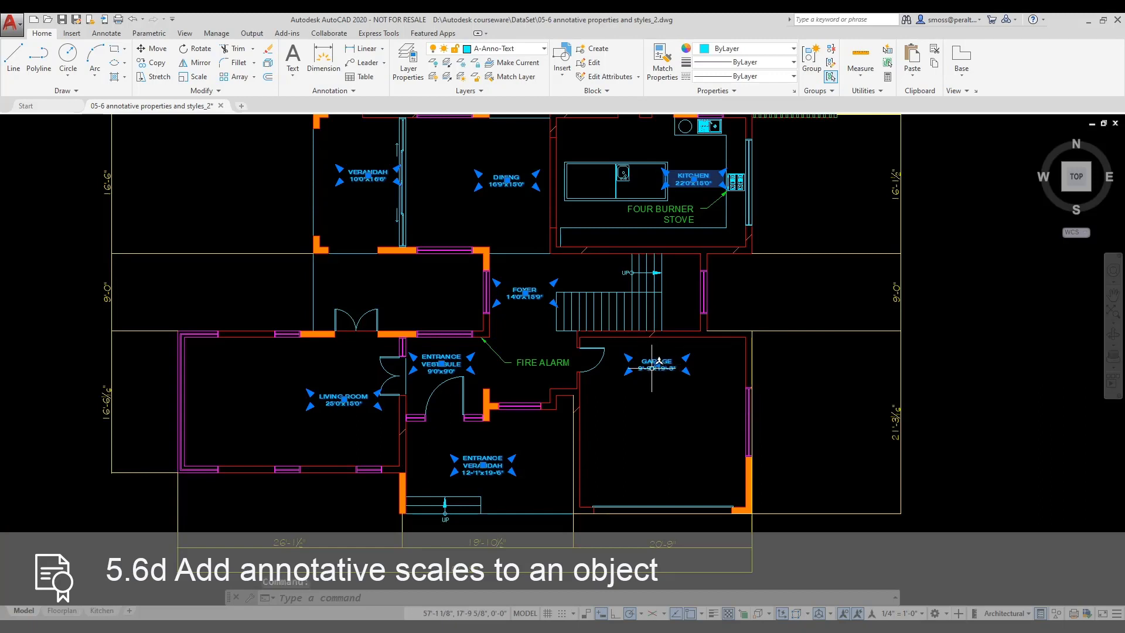
key("Escape")
left_click(652, 369)
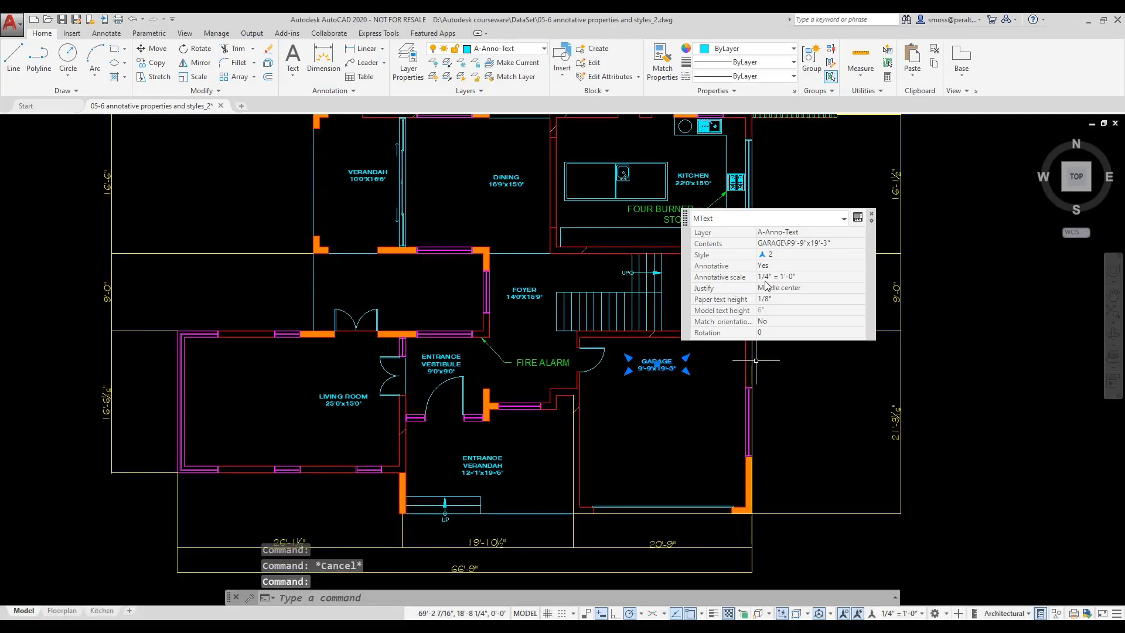
left_click(872, 214)
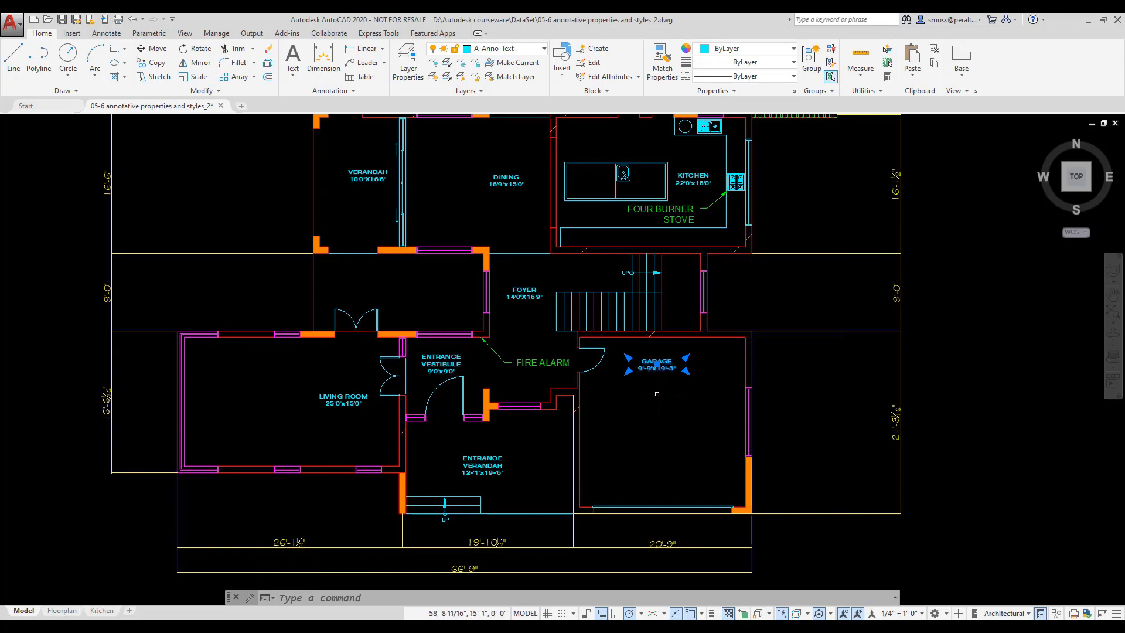
key("Escape")
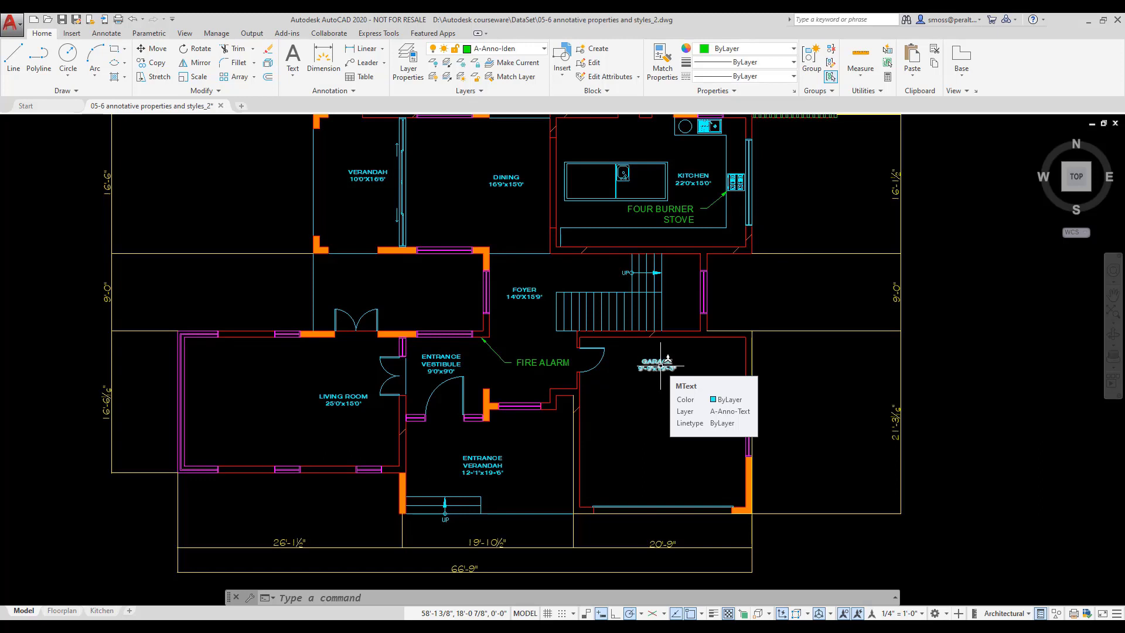
left_click(661, 366)
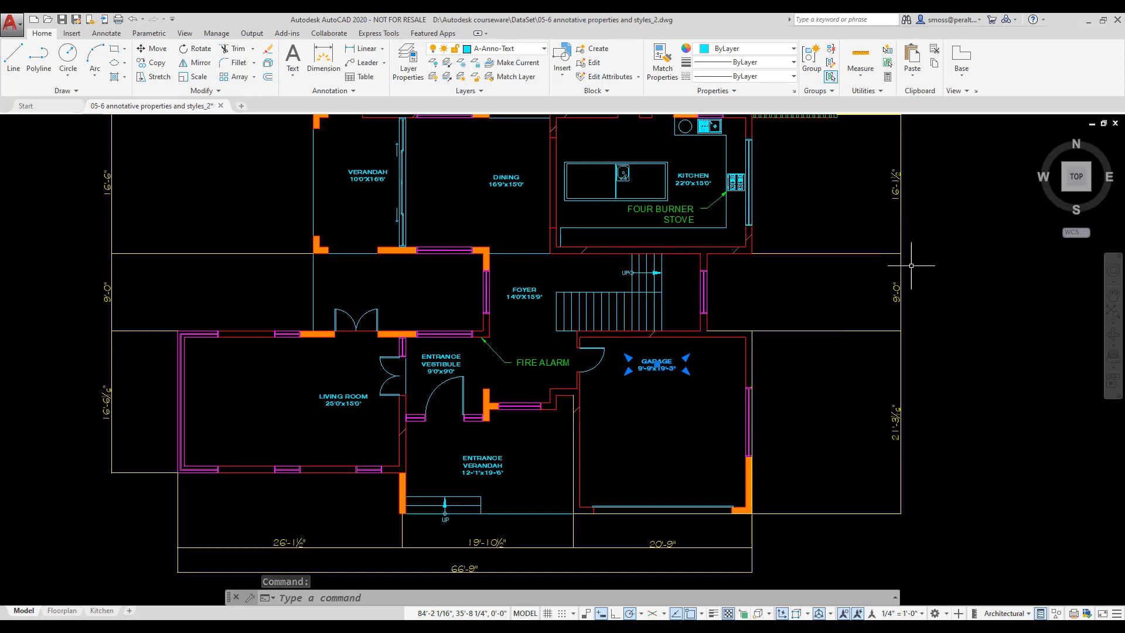
key("Escape")
key("Escape")
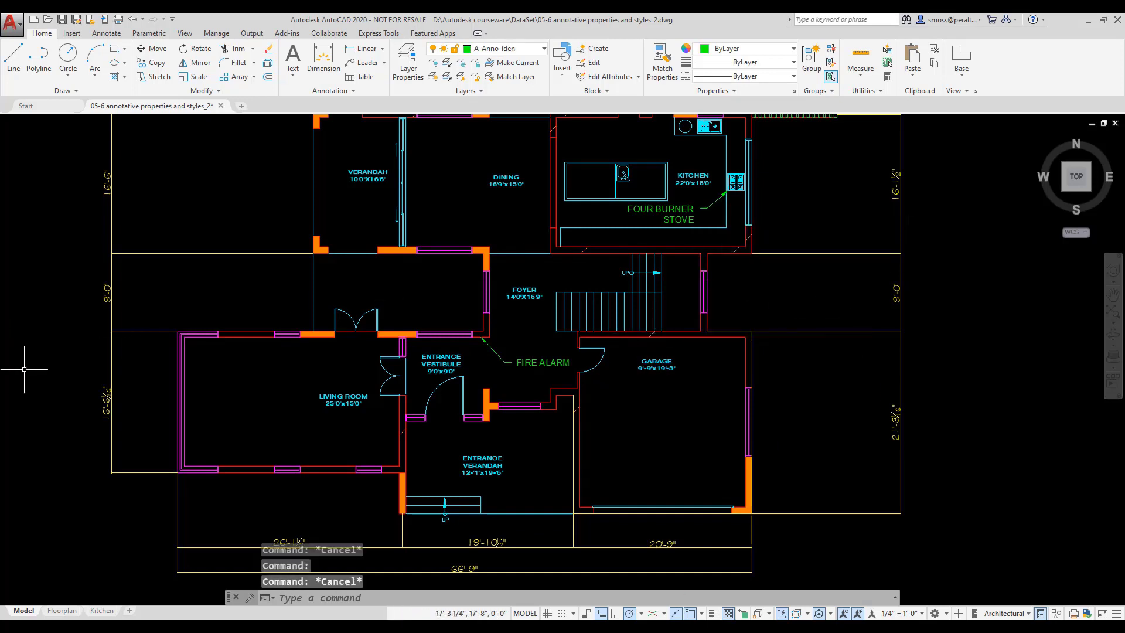
Select Similar from the left vertical dimension, set all 18 dimensions' Annotative to Yes, then deselect
left_click(108, 404)
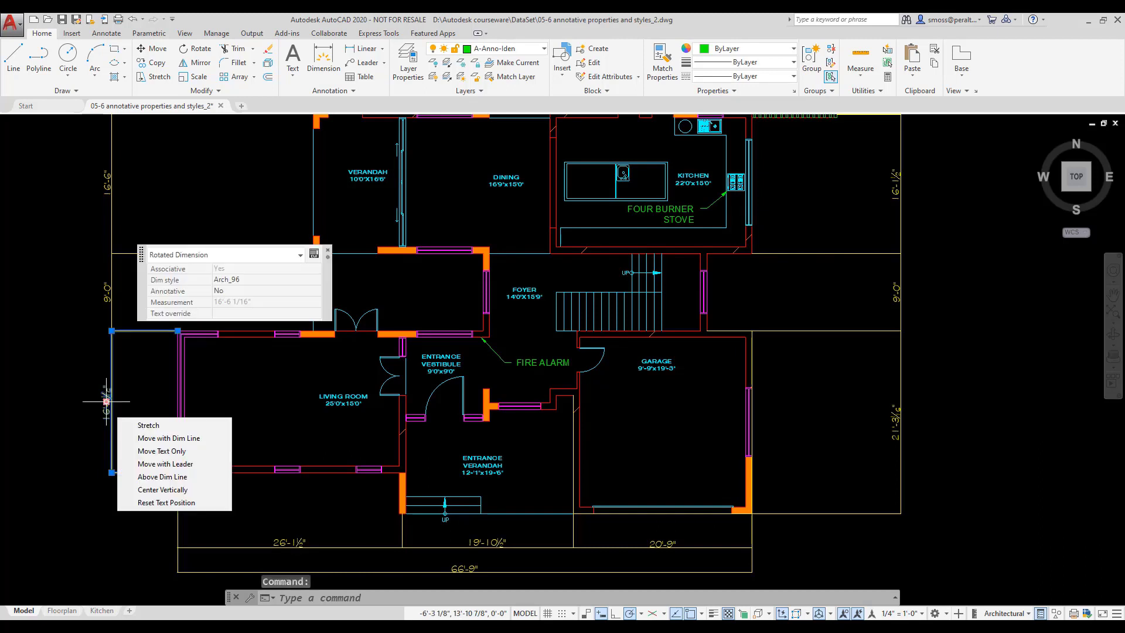
right_click(106, 402)
left_click(168, 304)
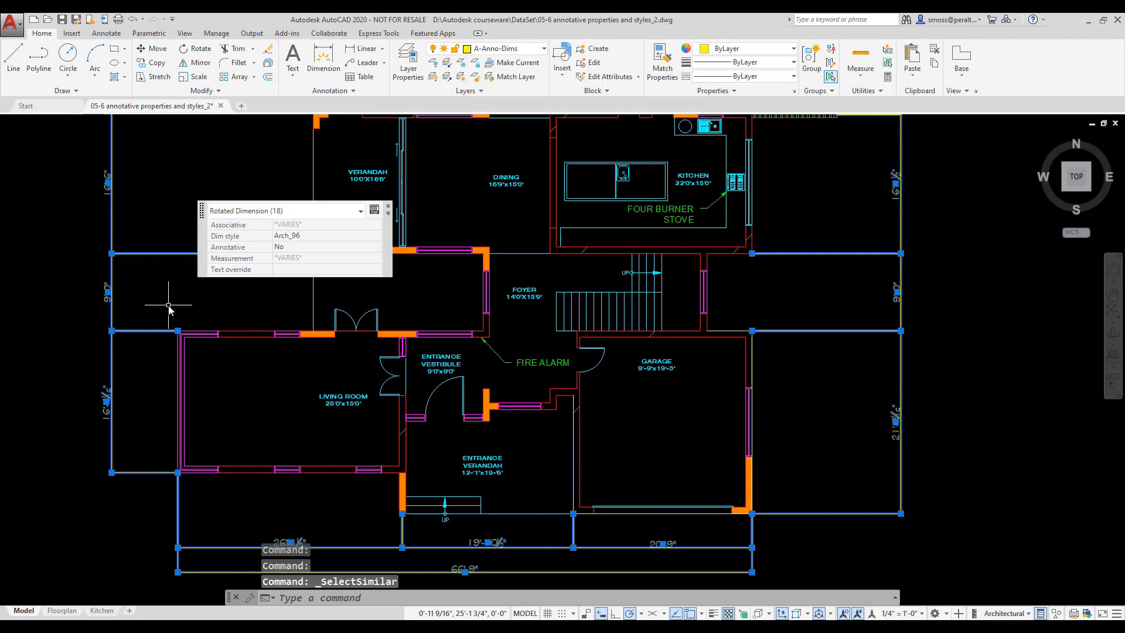
left_click(303, 252)
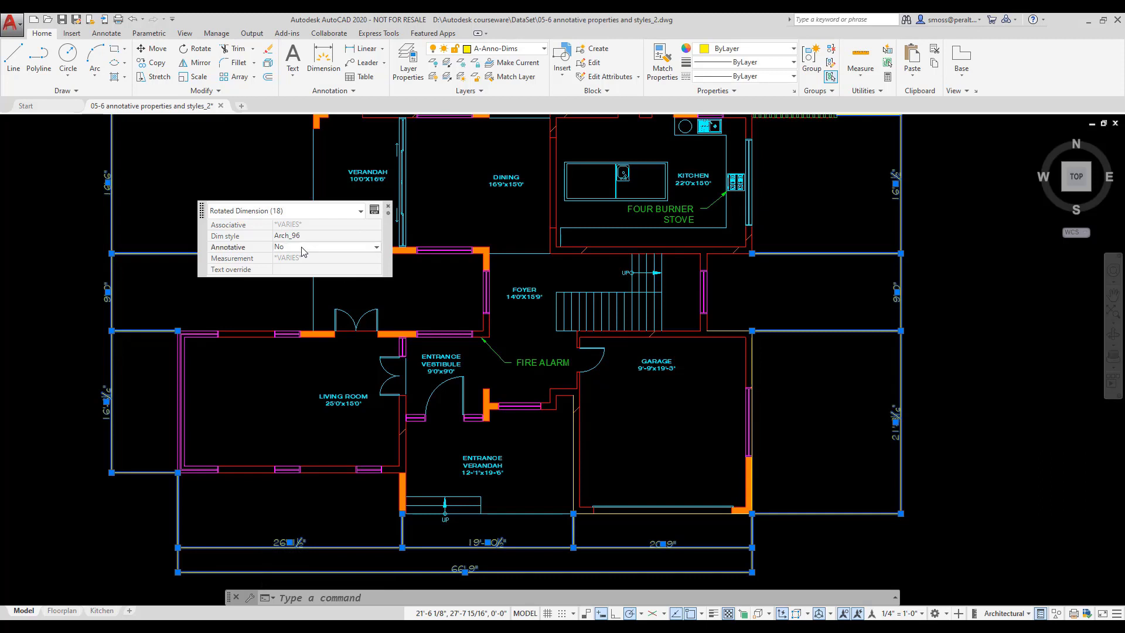
left_click(371, 250)
left_click(293, 258)
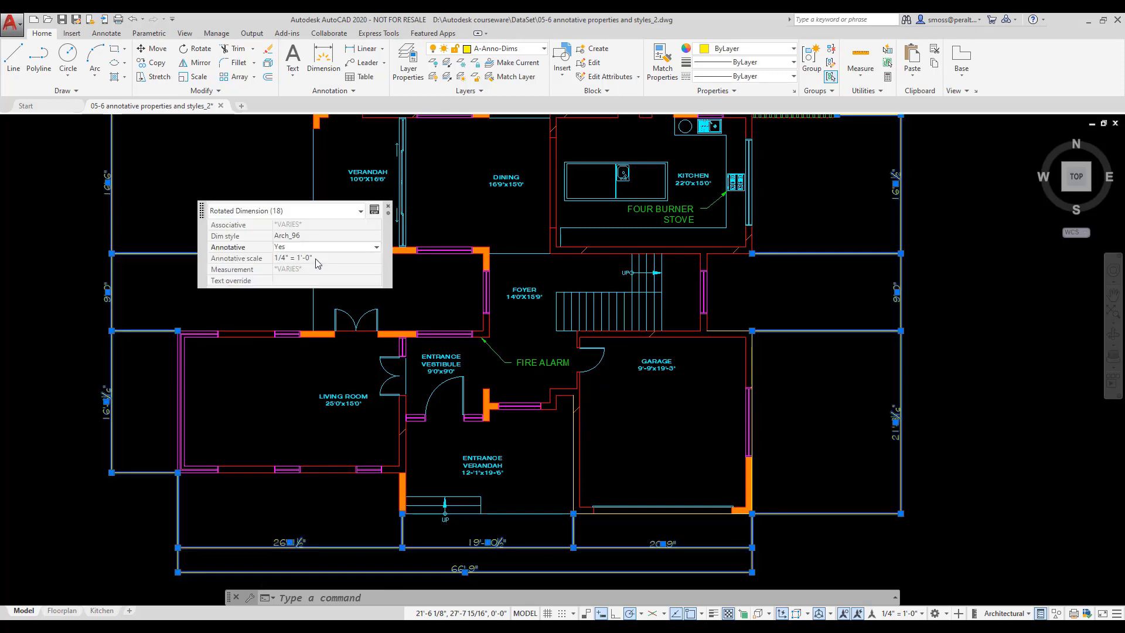
left_click(389, 209)
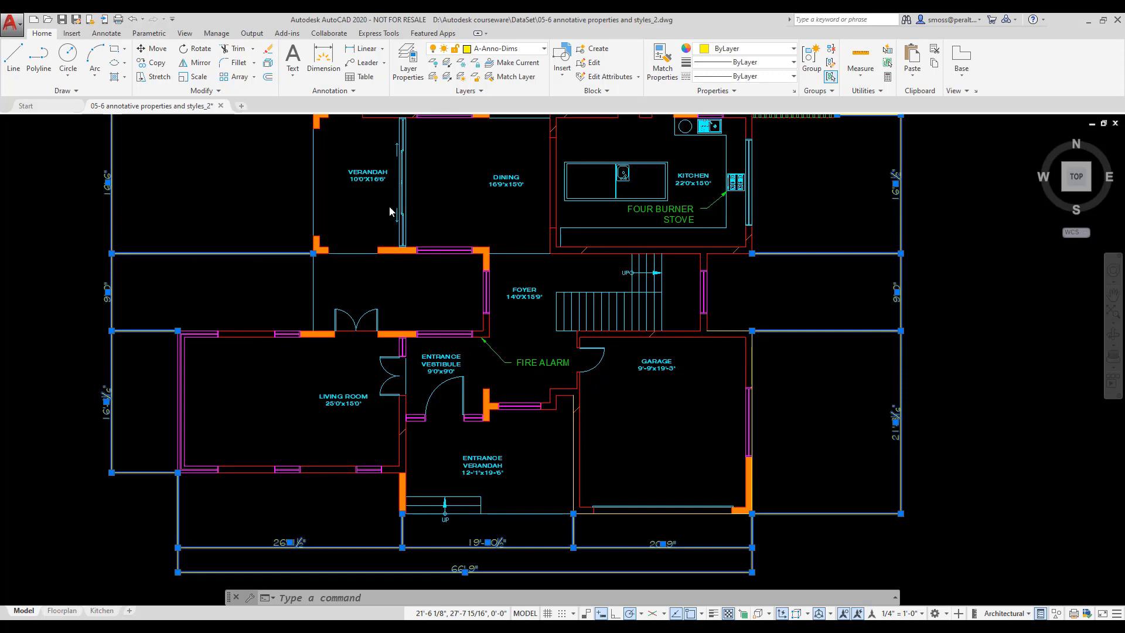
key("Escape")
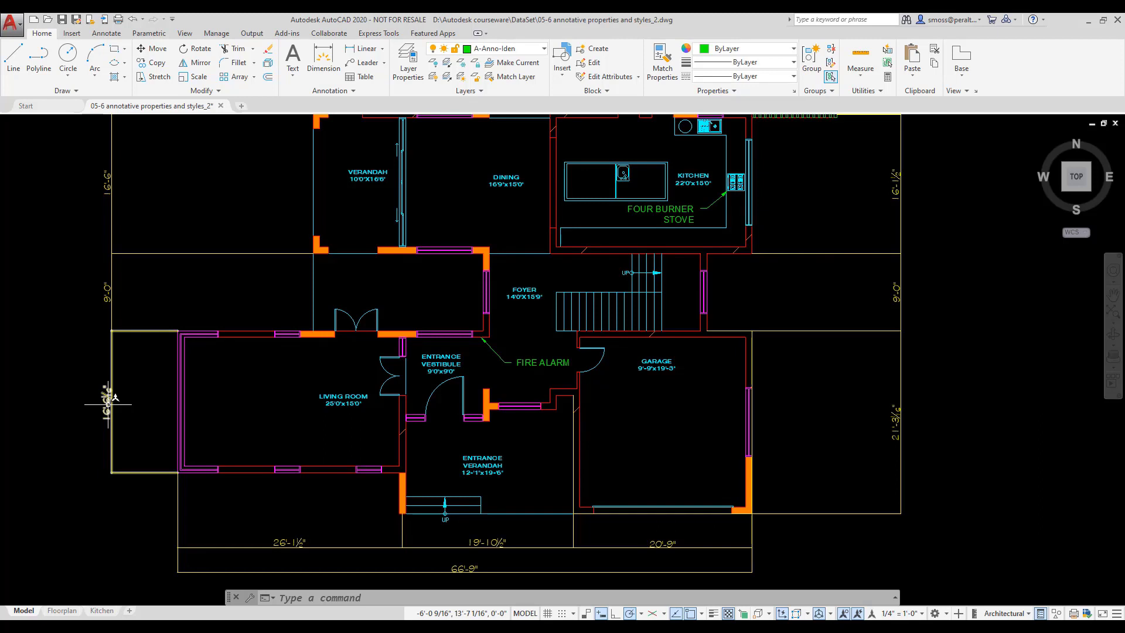
Check Annotative on the Fit tab of the Arch_96 dimension style and close the Dimension Style Manager
left_click(108, 404)
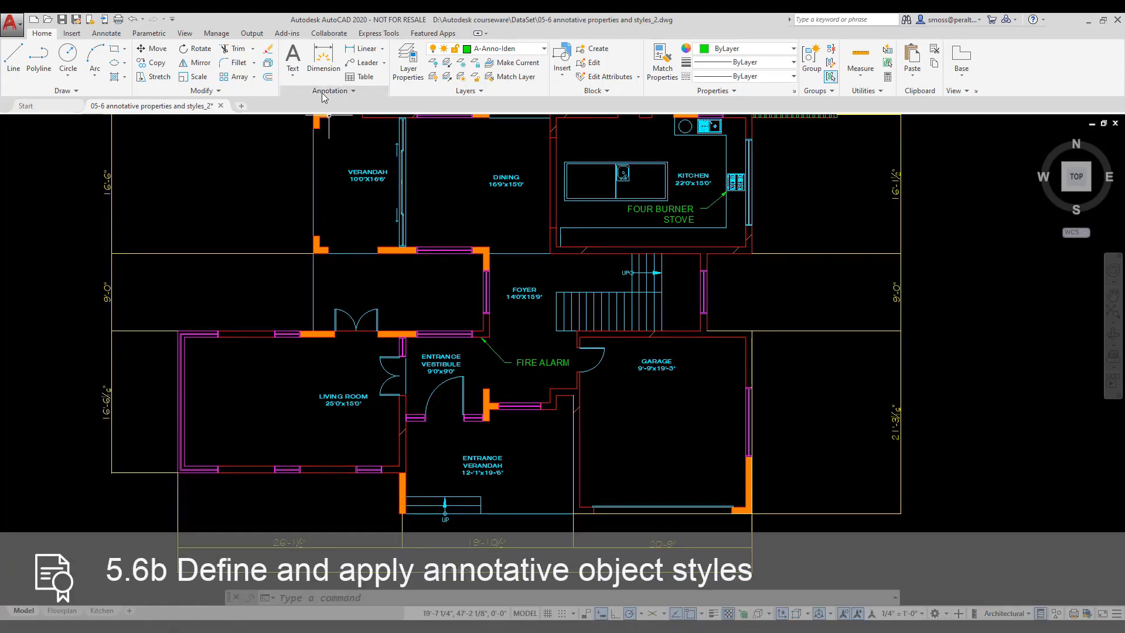
left_click(323, 91)
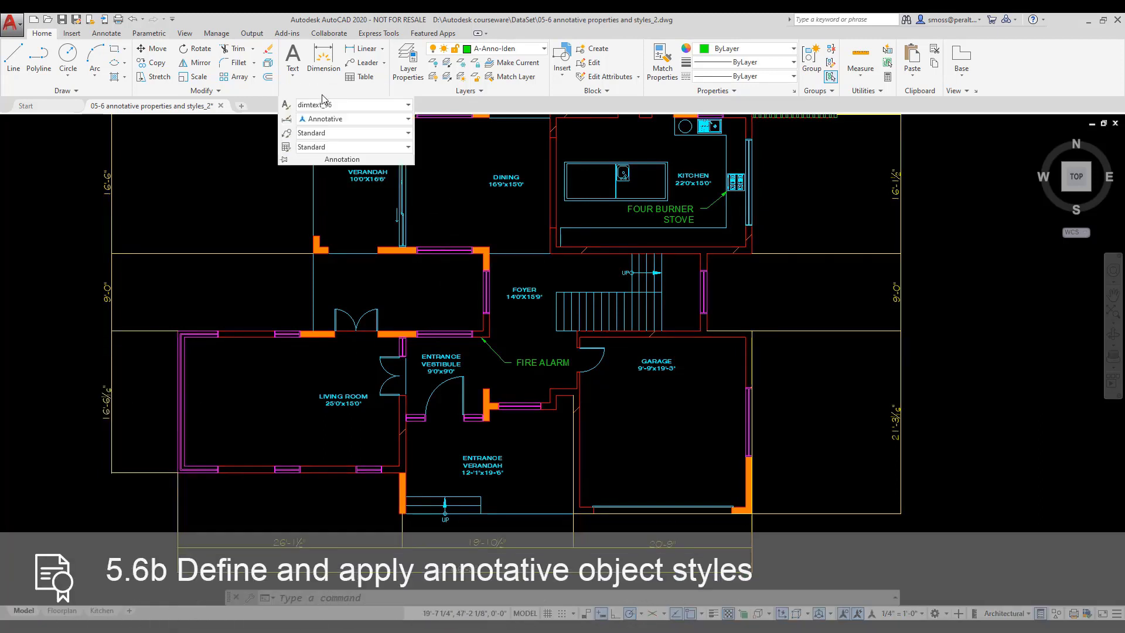
left_click(287, 121)
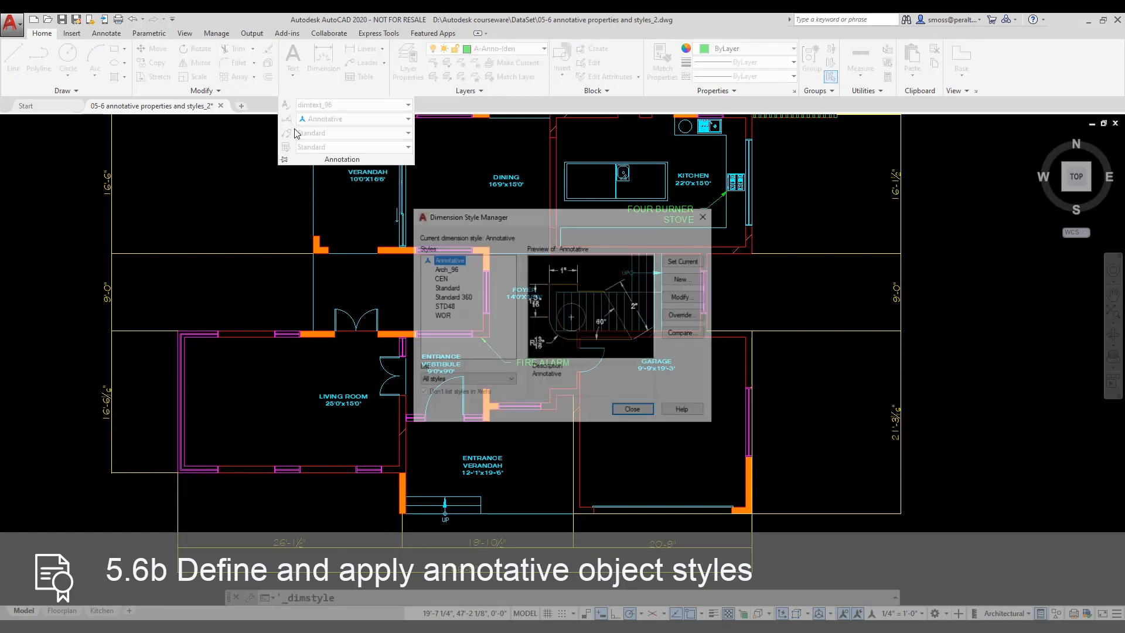
left_click(451, 272)
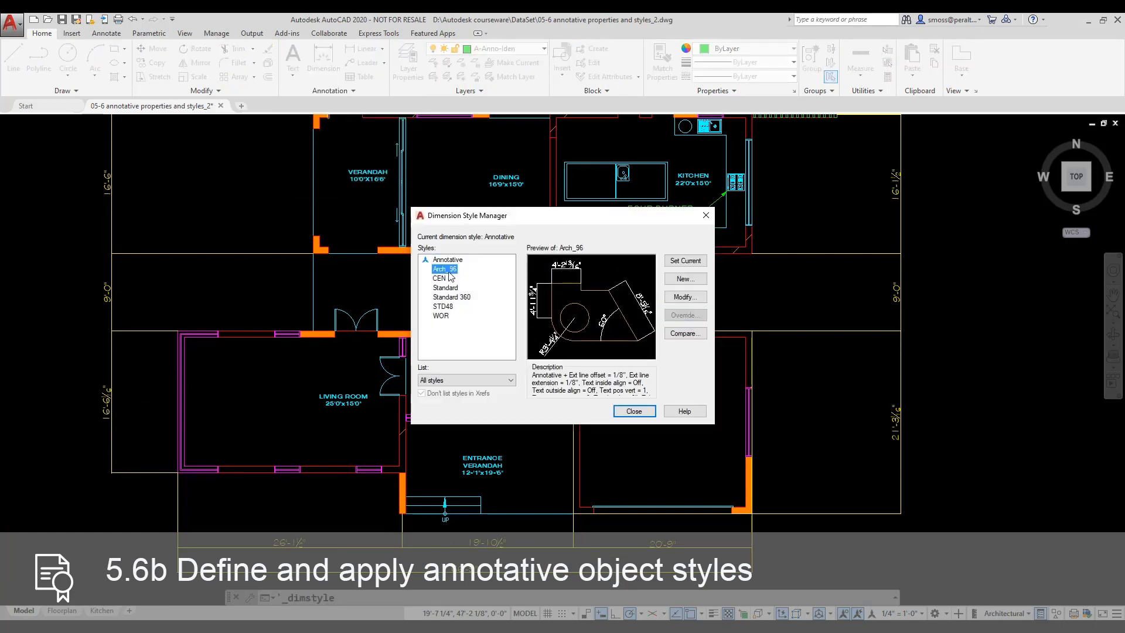
left_click(684, 297)
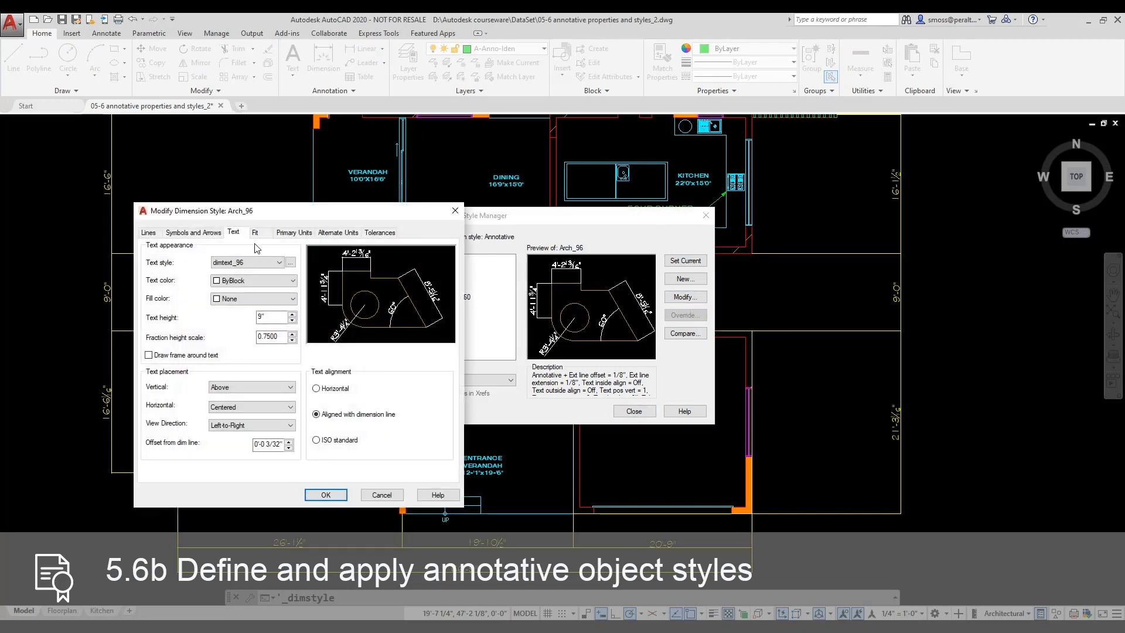
left_click(256, 232)
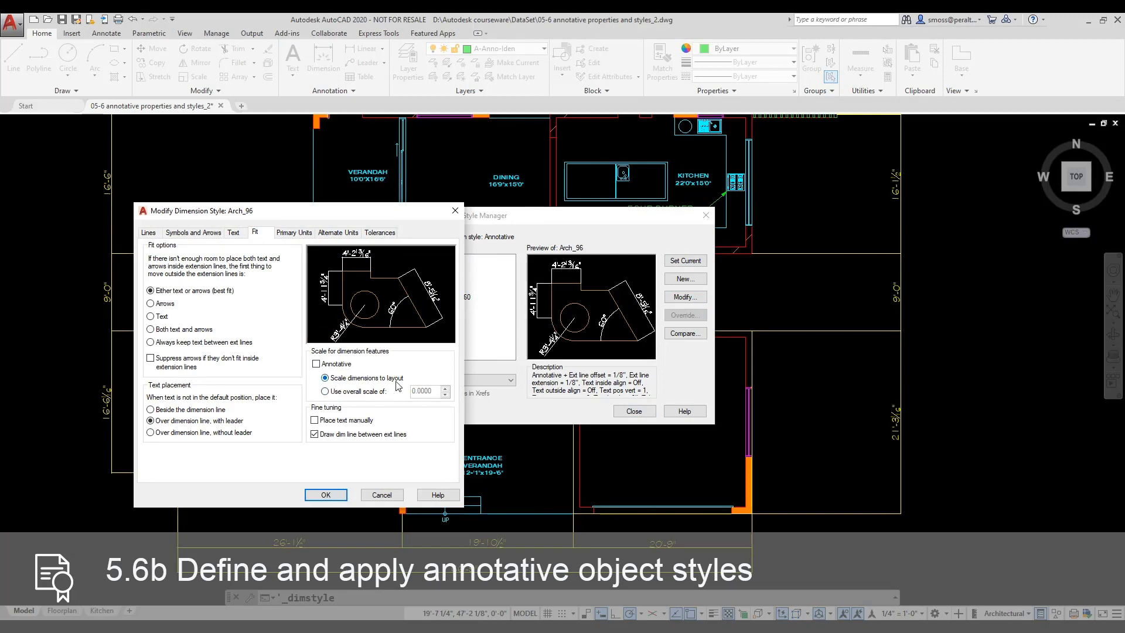
left_click(316, 364)
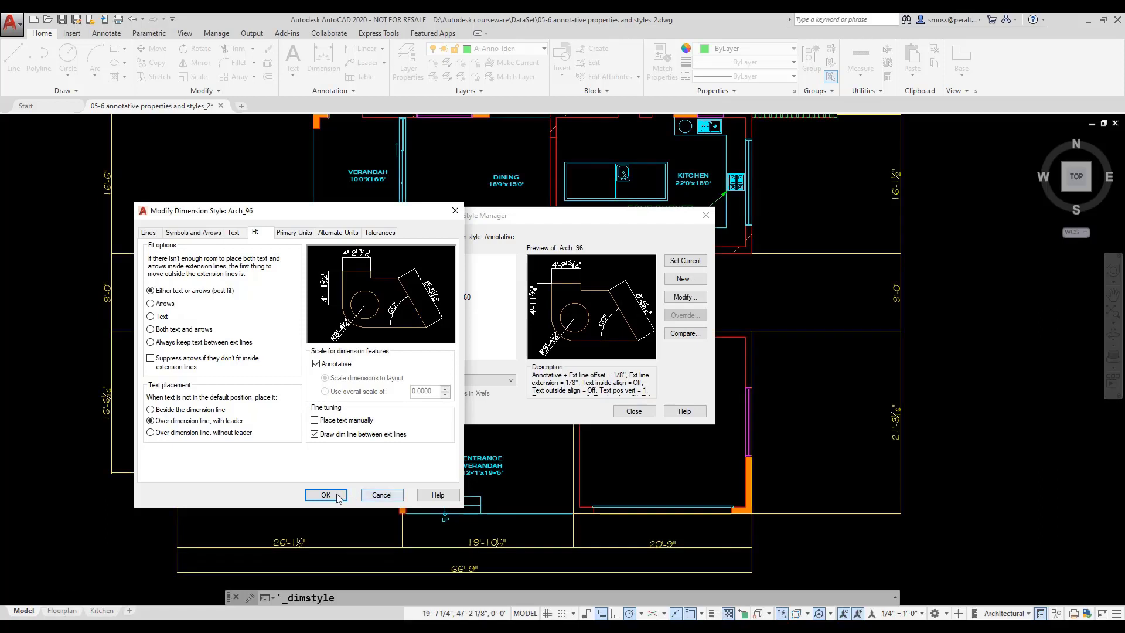
left_click(325, 495)
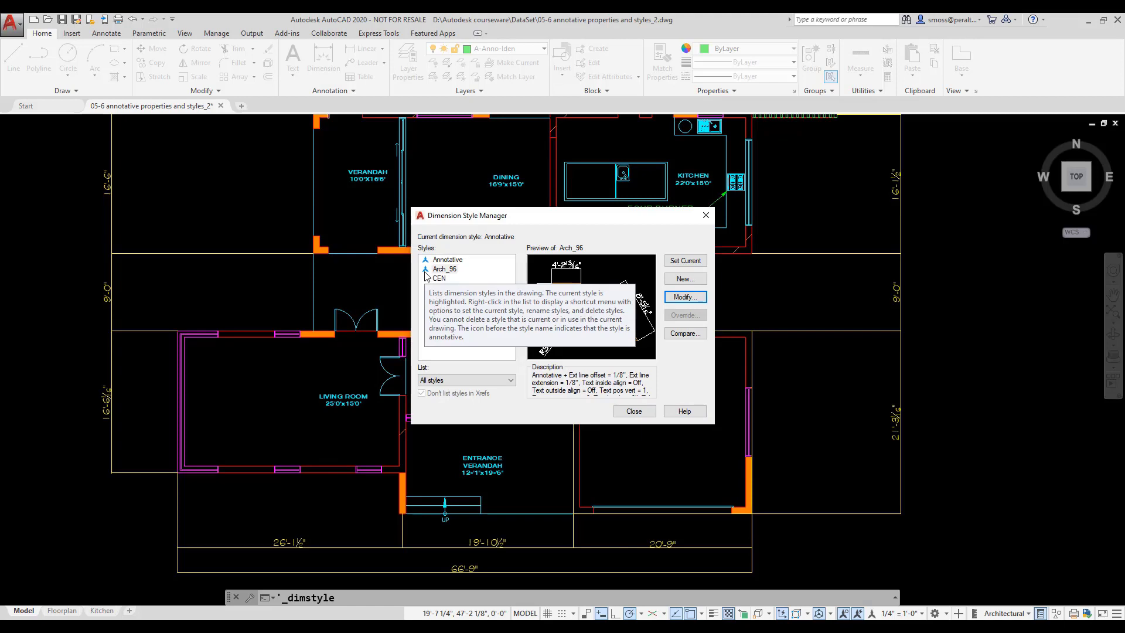
left_click(623, 411)
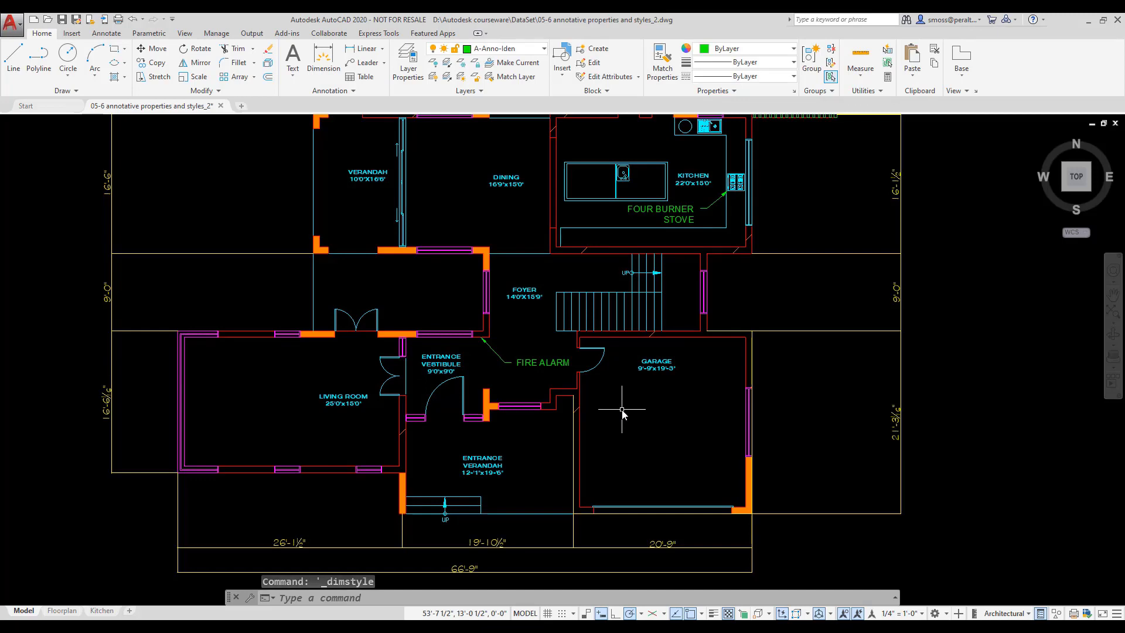
Turn off Quick Properties and select the FIRE ALARM and FOUR BURNER STOVE leaders via Select Similar
left_click(1040, 613)
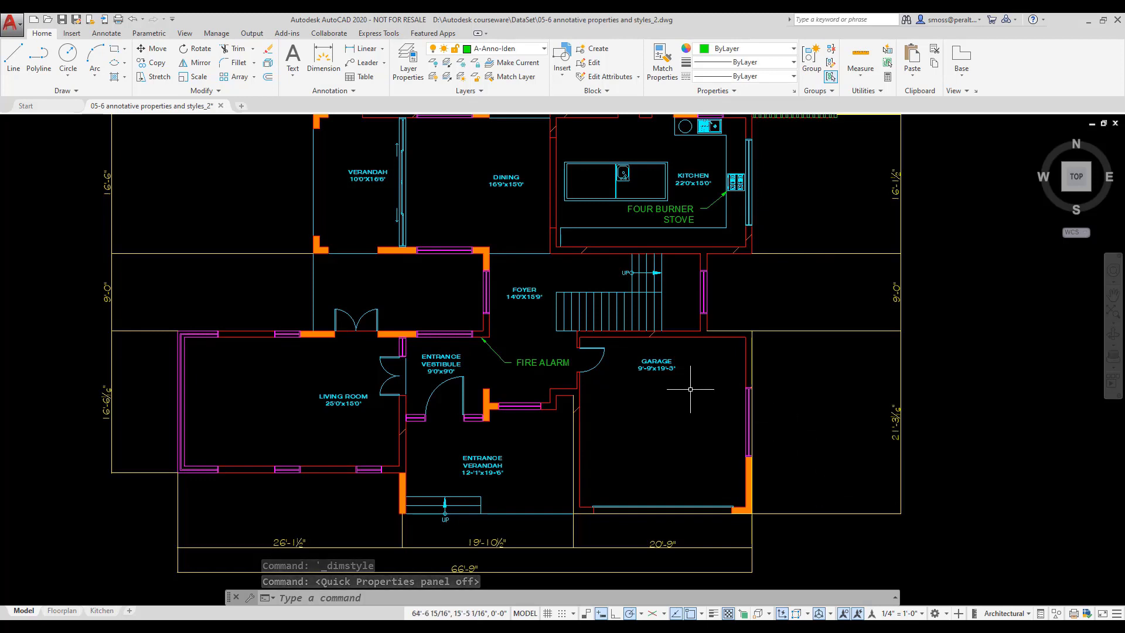
mouse_move(535, 361)
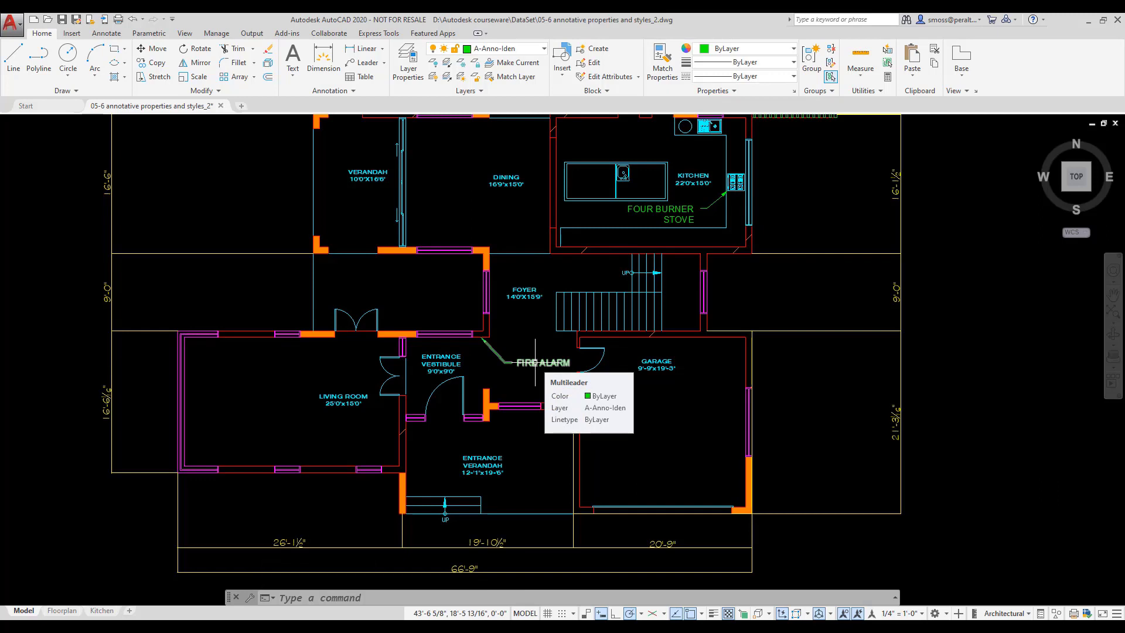
left_click(535, 361)
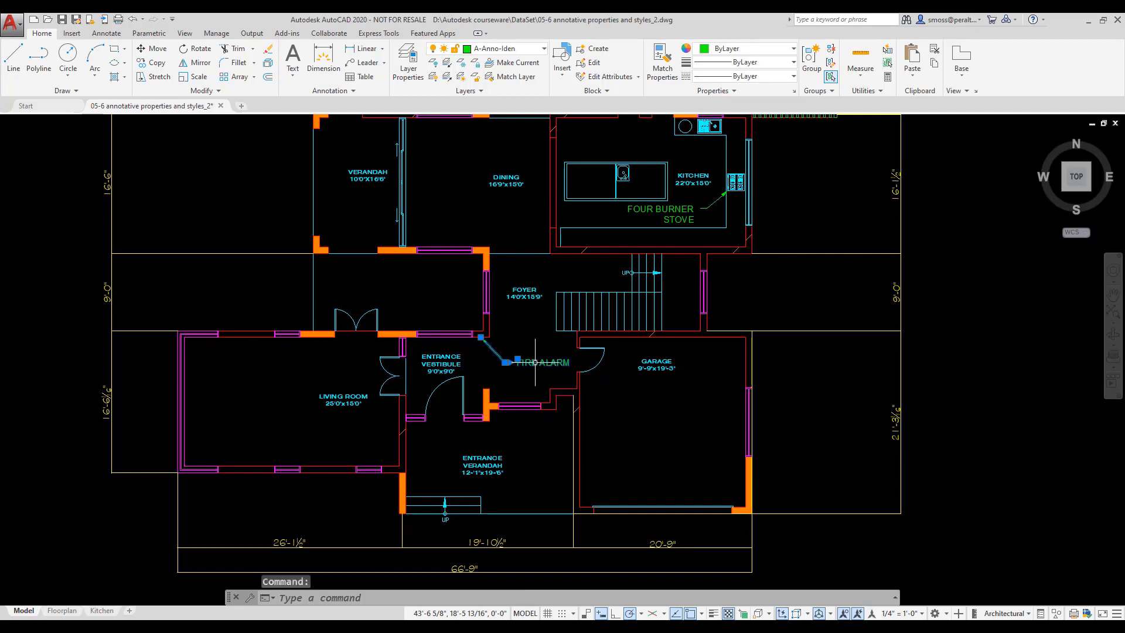
right_click(534, 362)
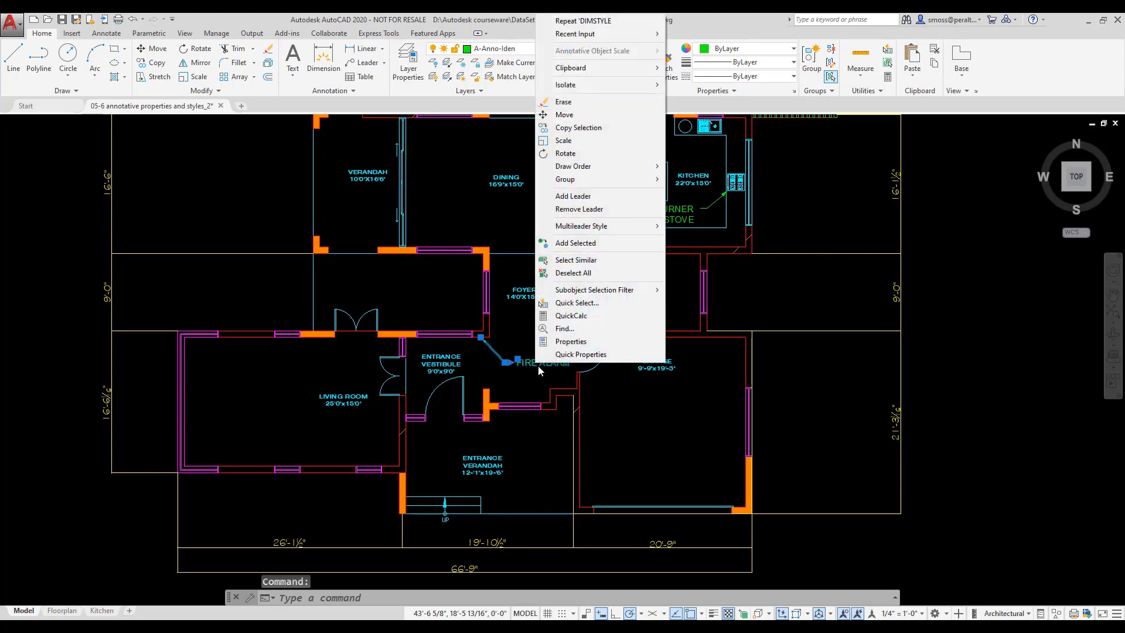
left_click(616, 259)
Set both multileaders' Annotative property to Yes in the Properties palette, then close it and deselect
right_click(760, 288)
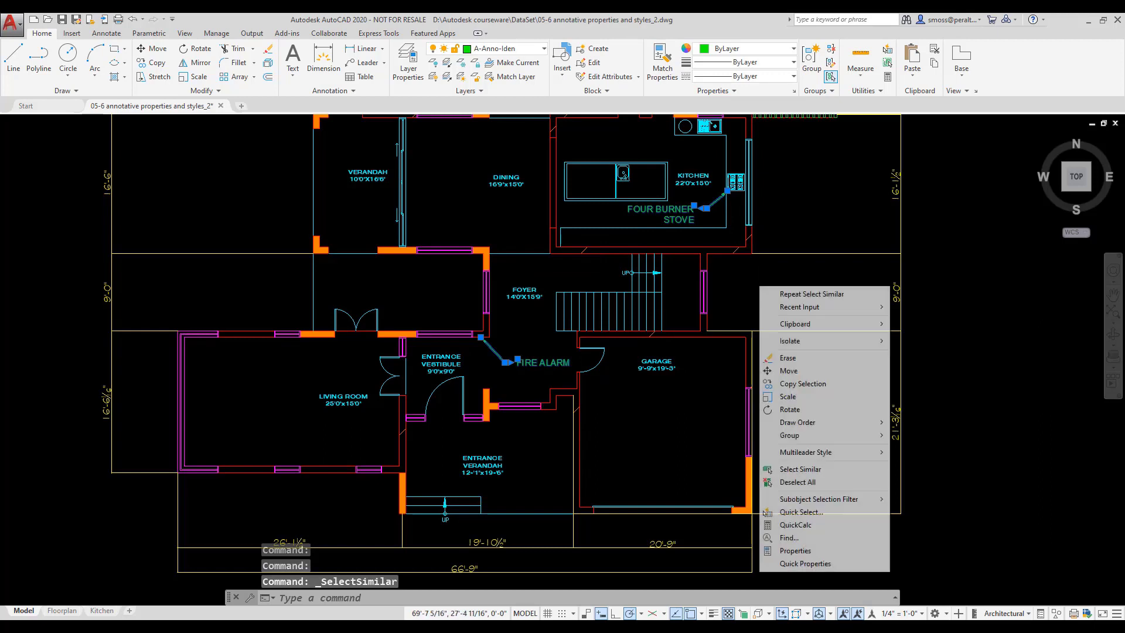
left_click(842, 553)
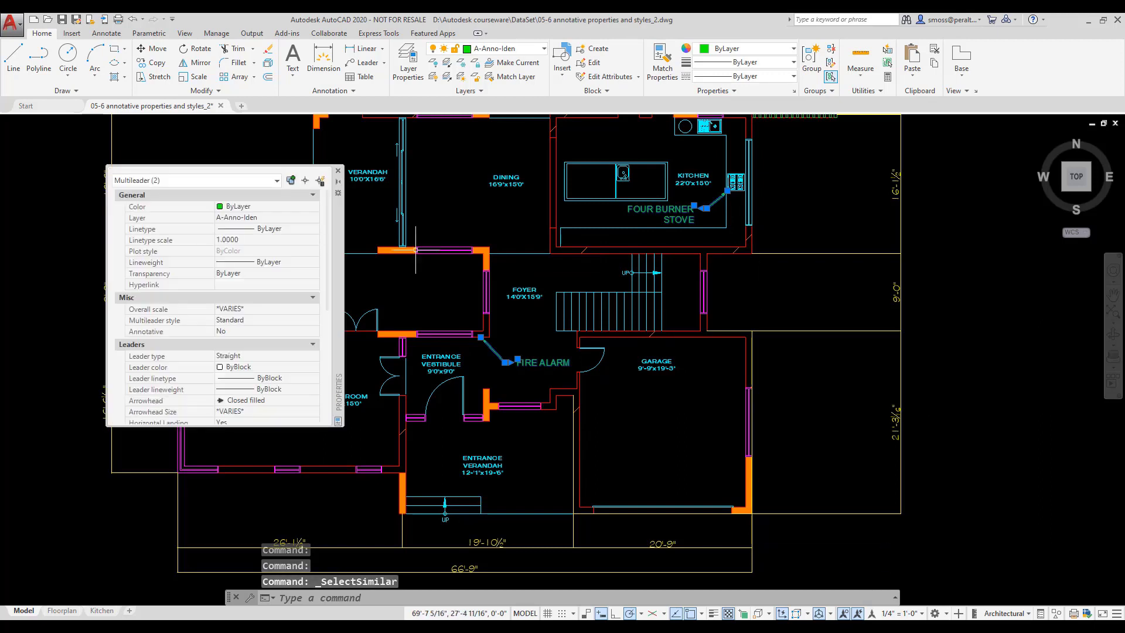
left_click(242, 332)
left_click(245, 331)
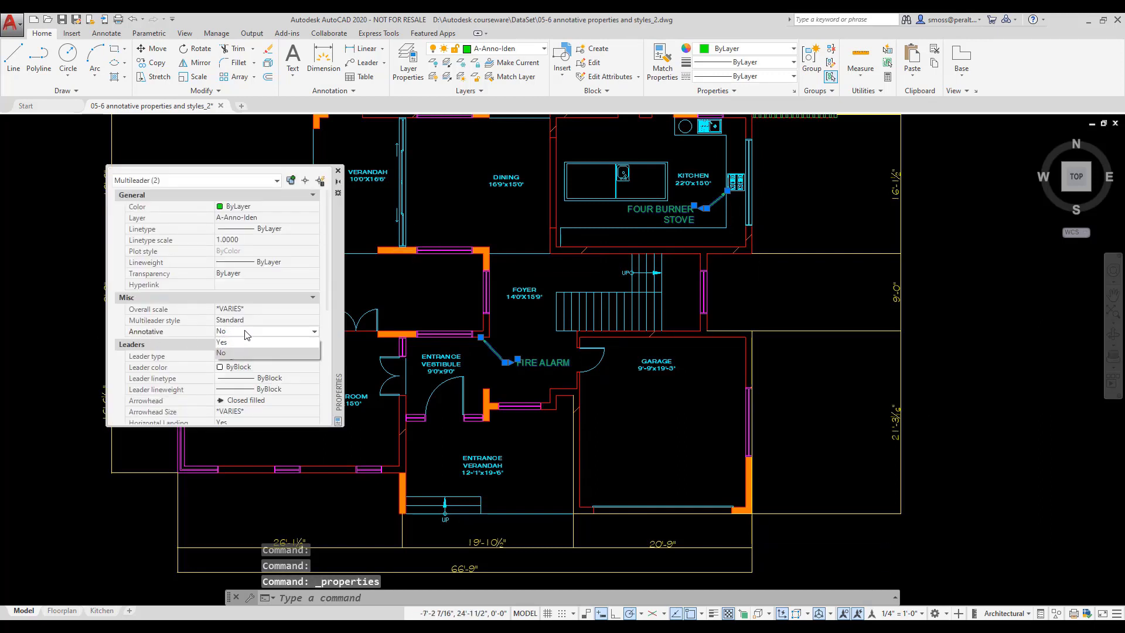
left_click(235, 342)
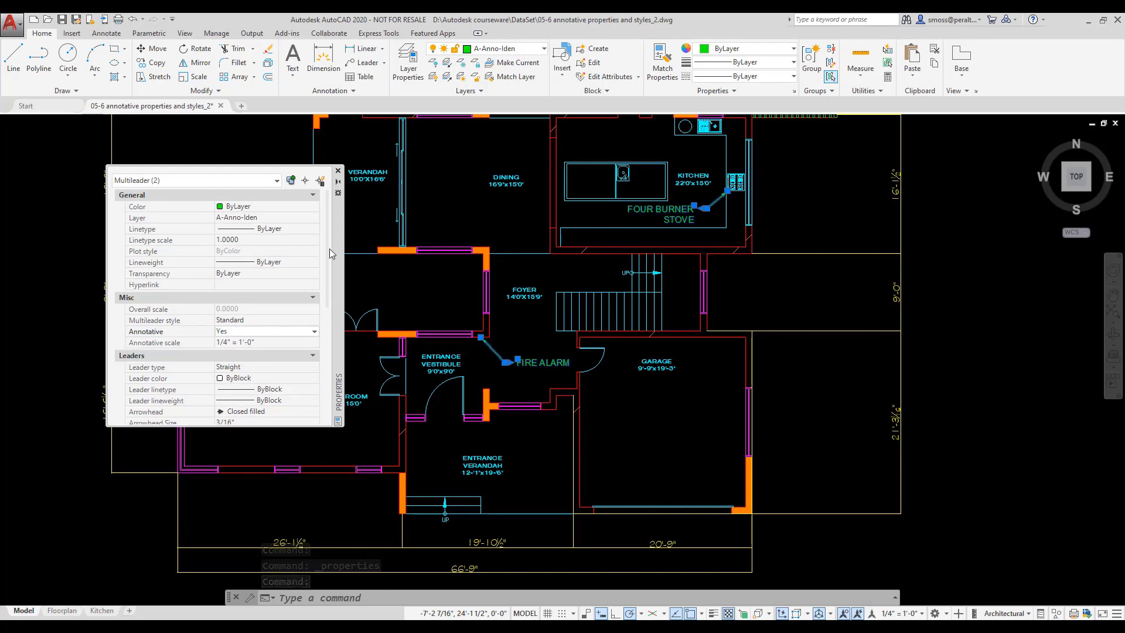
left_click(338, 170)
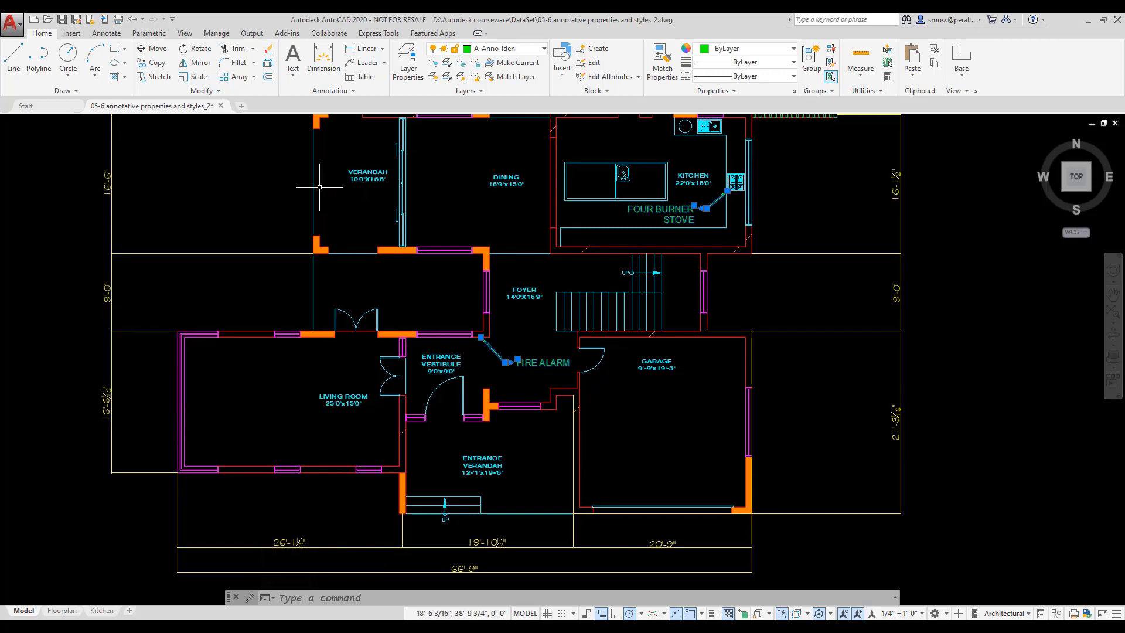
key("Escape")
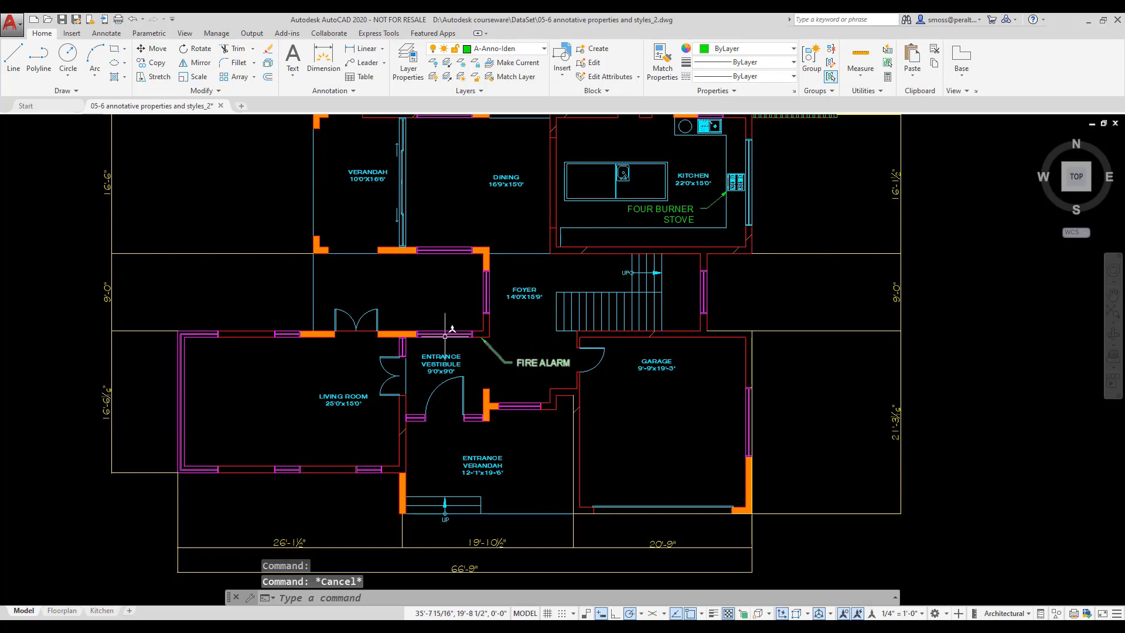
mouse_move(396, 333)
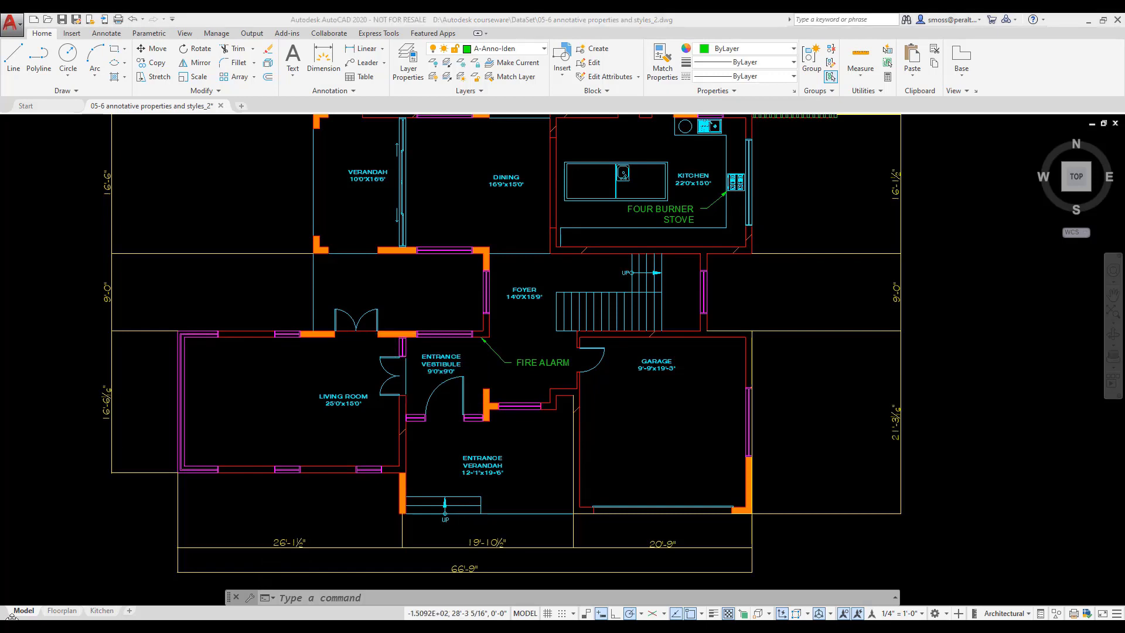
Switch to the Floorplan layout and make VIEWPORT the current layer
left_click(62, 611)
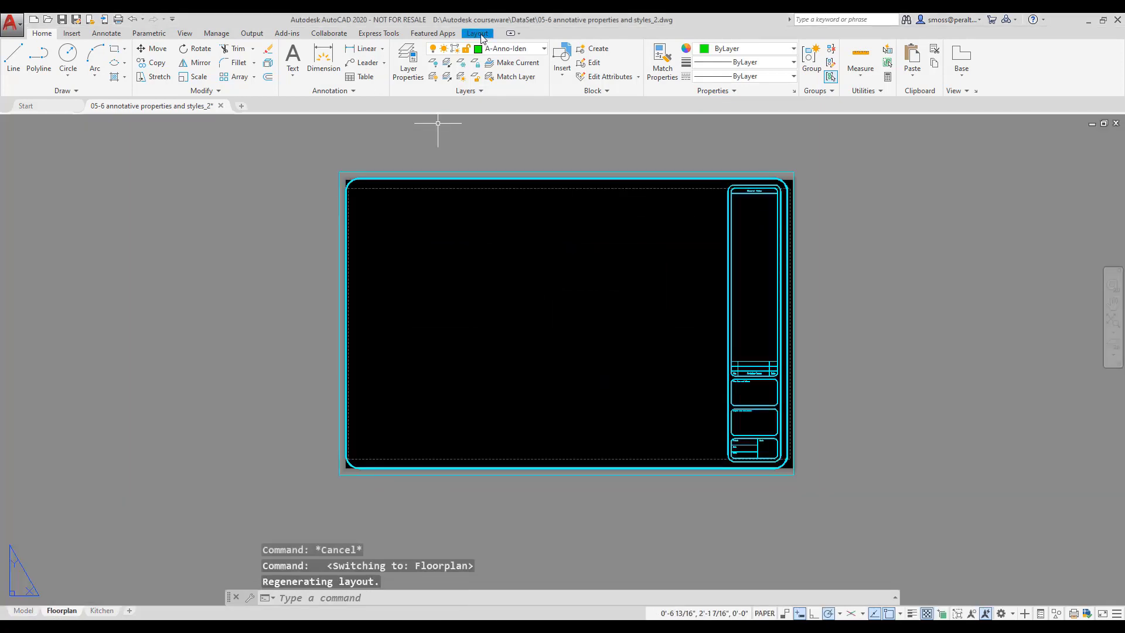
left_click(515, 48)
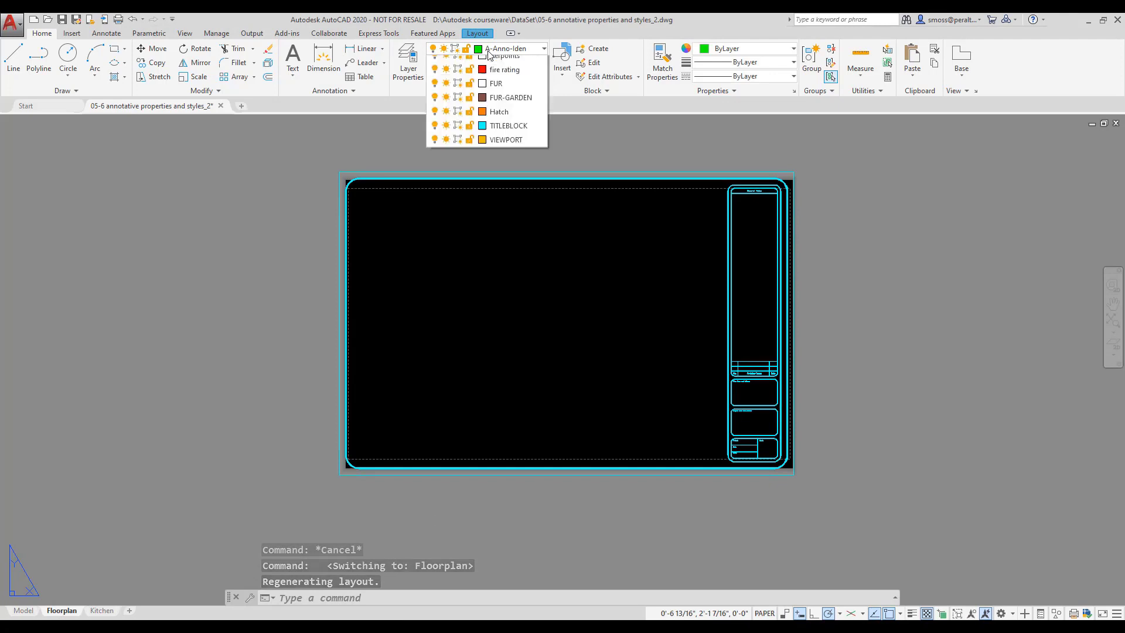
left_click(505, 330)
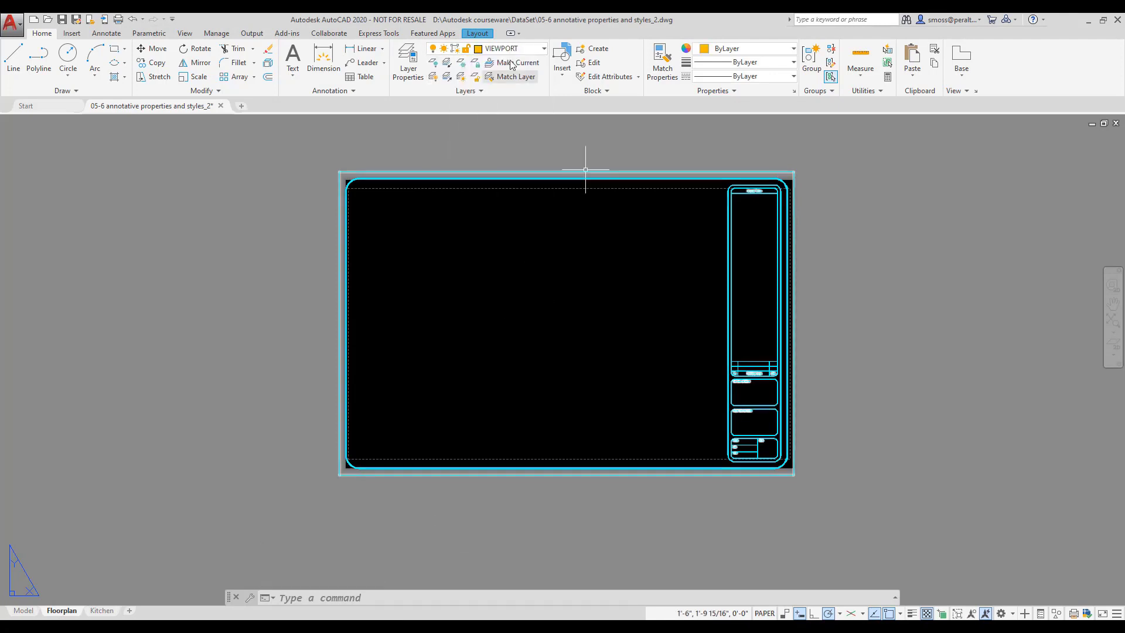
Draw a rectangular viewport spanning the title block's drawing area and select it
left_click(478, 34)
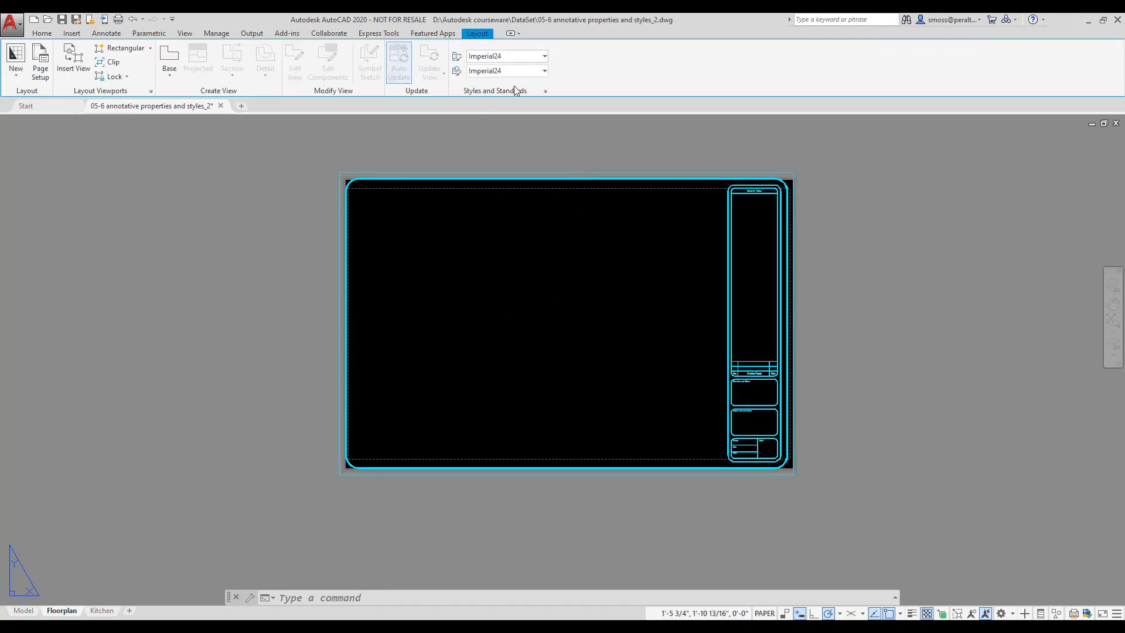
left_click(119, 51)
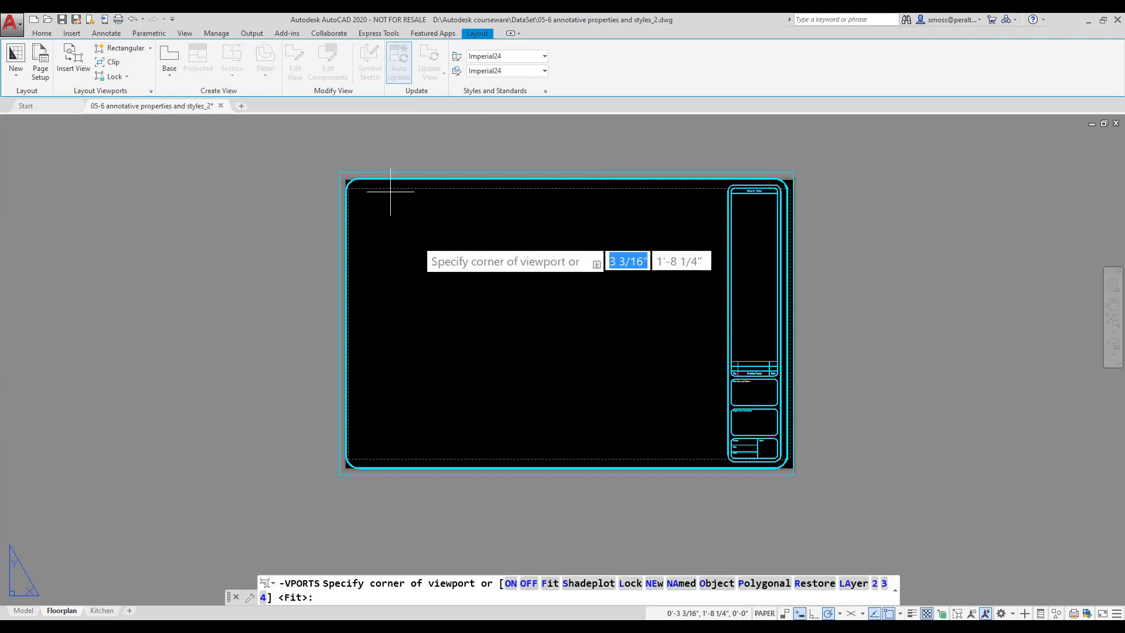
left_click(365, 194)
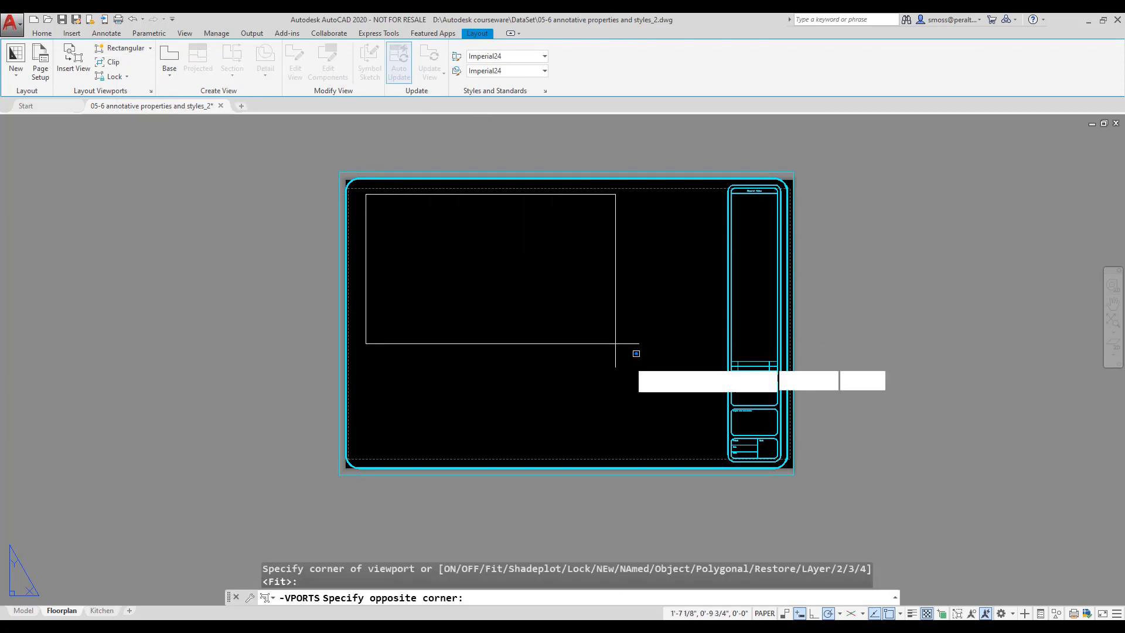
left_click(718, 452)
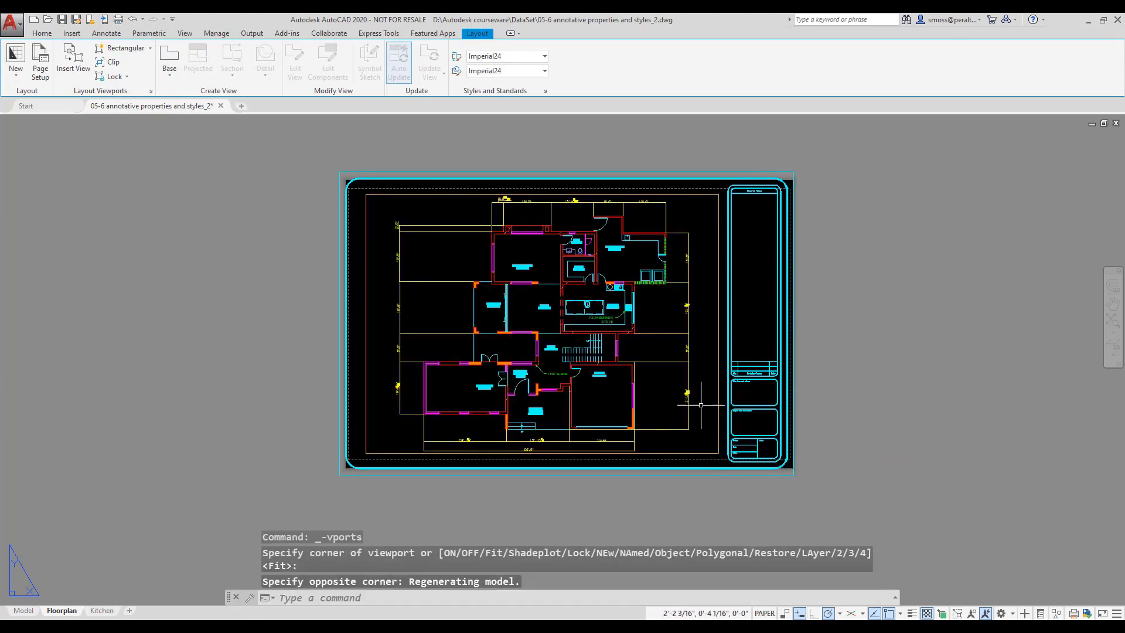
left_click(719, 384)
Set the viewport's standard scale to 1/4" = 1'-0" in Properties, then deselect it
right_click(720, 385)
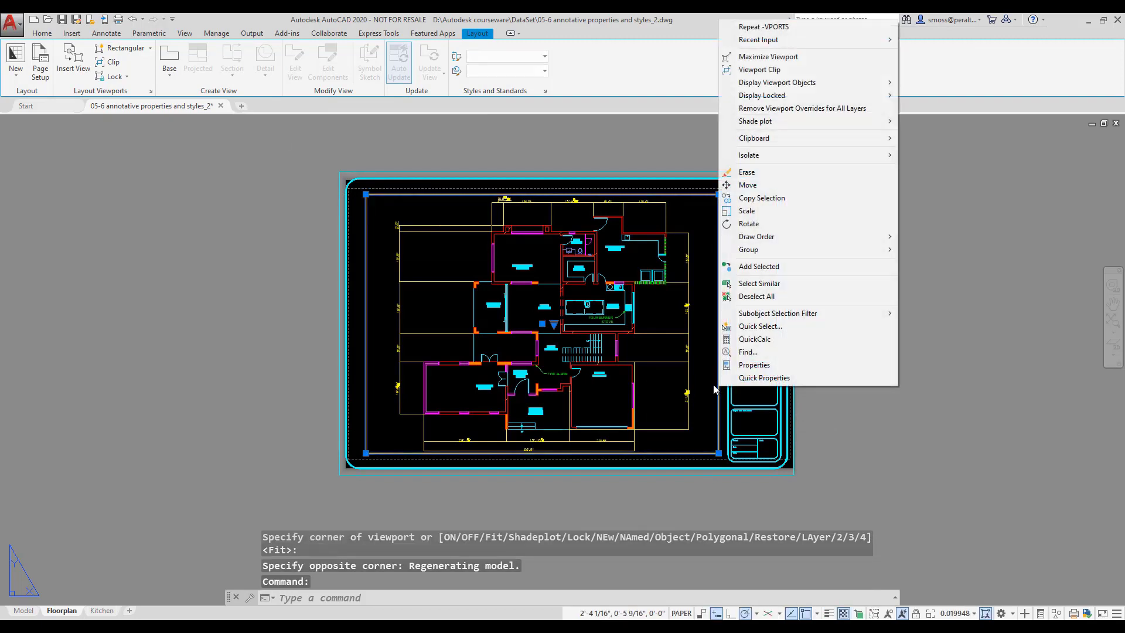
left_click(762, 364)
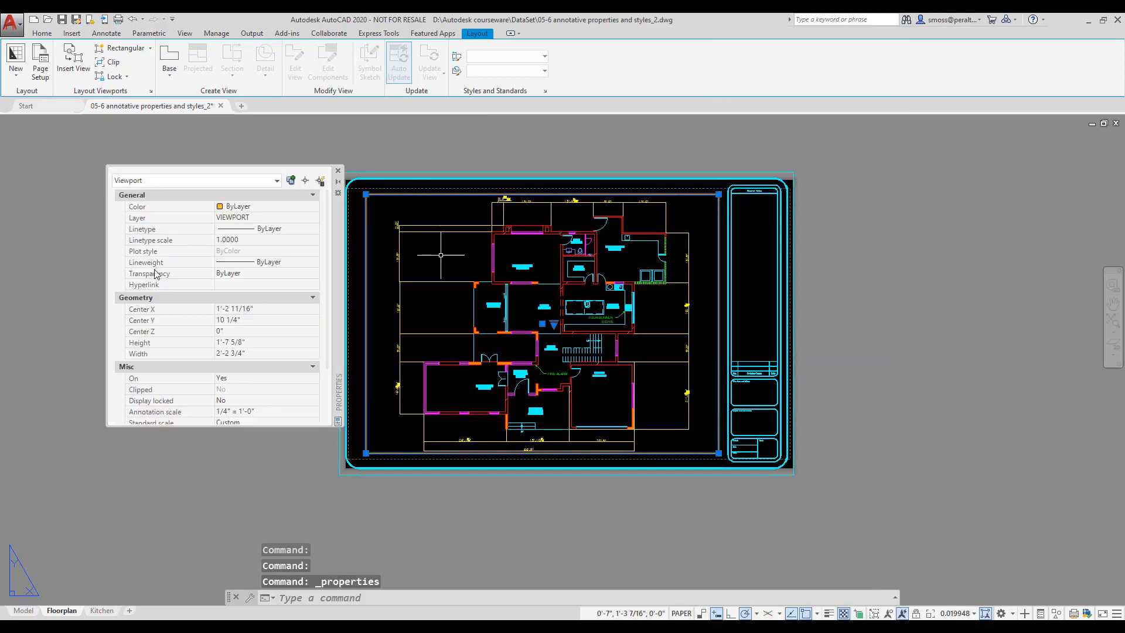
scroll(273, 354, "down", 2)
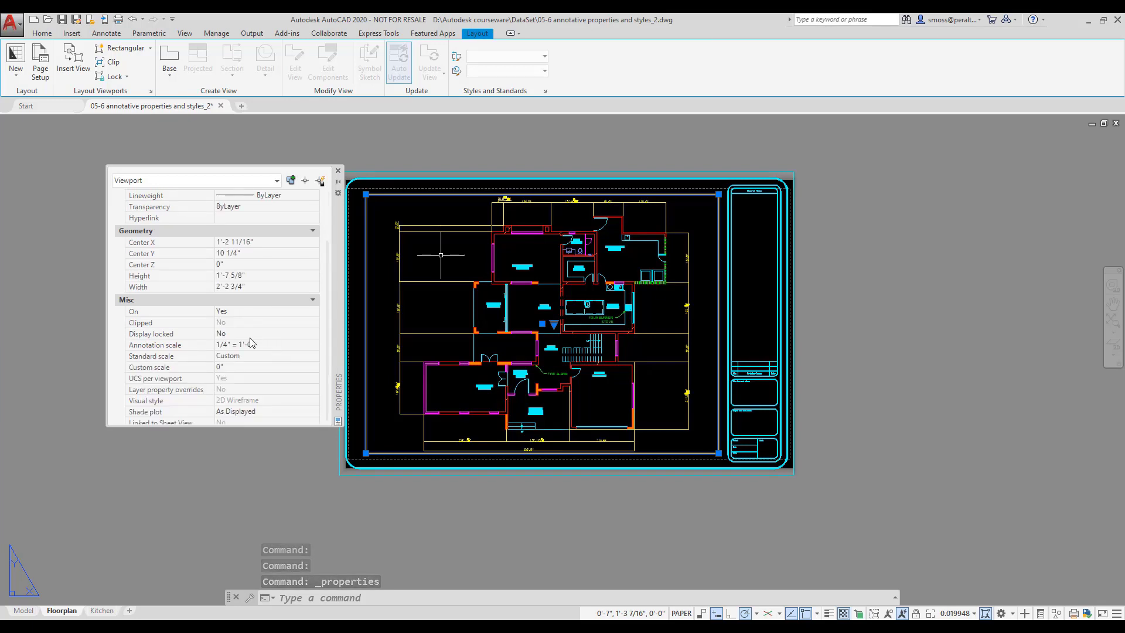
left_click(255, 355)
left_click(258, 356)
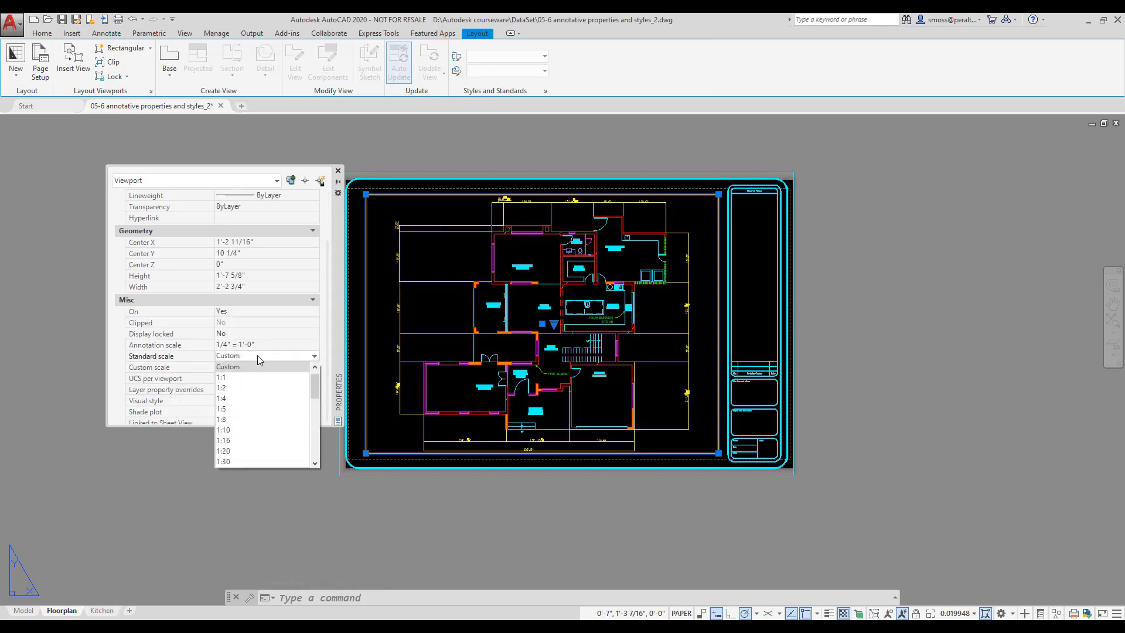
left_click_drag(314, 383, 315, 442)
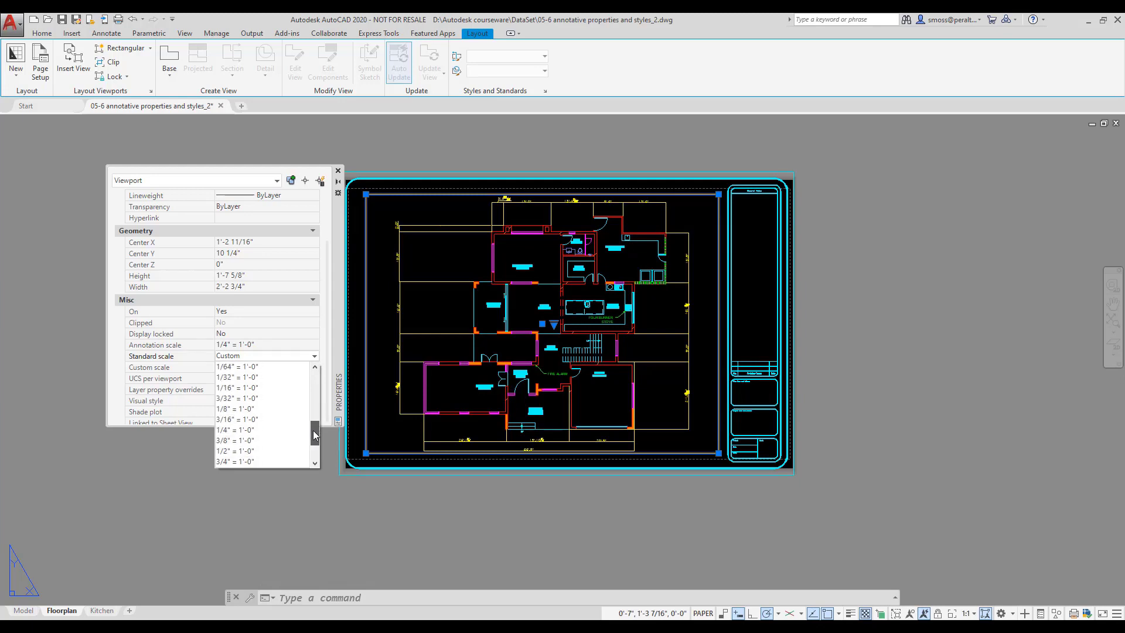
left_click(302, 383)
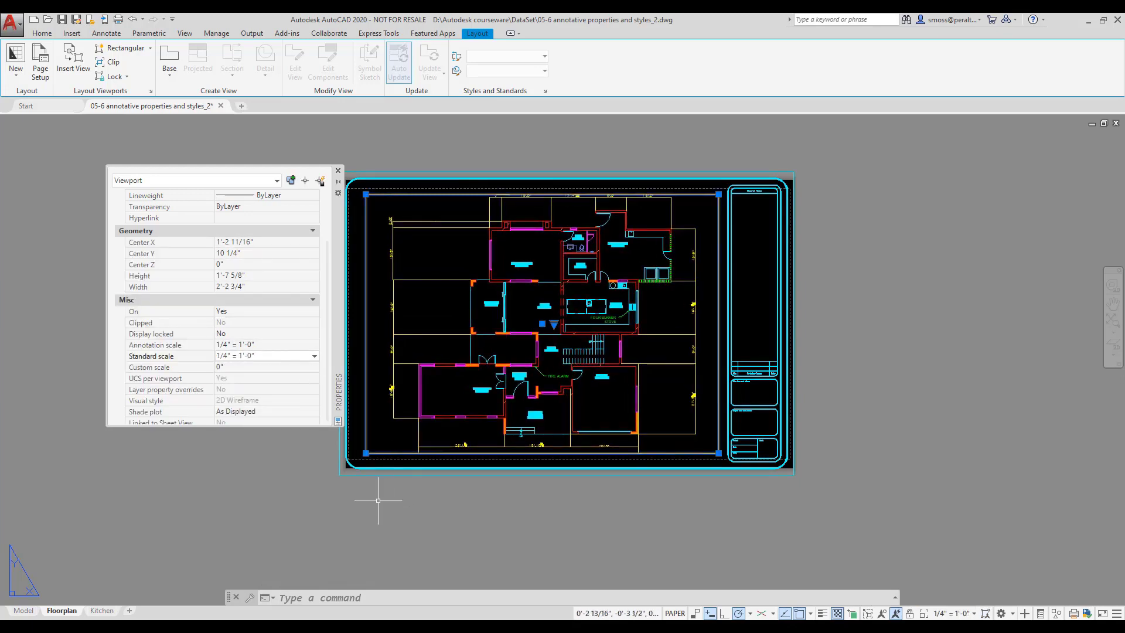
key("Escape")
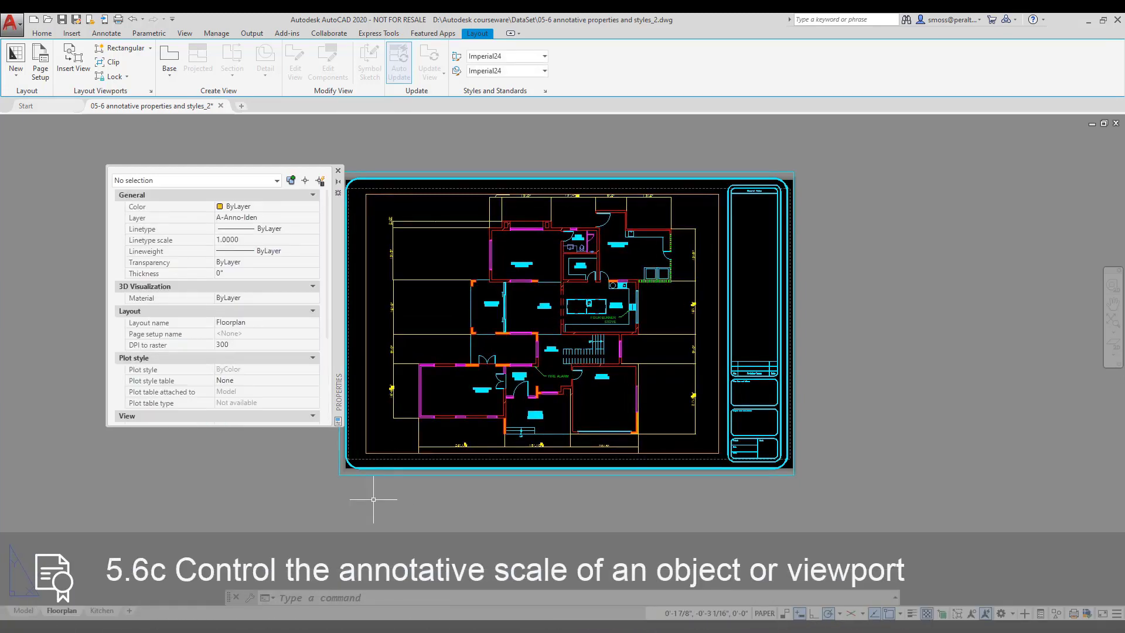
On the Kitchen layout, draw a rectangular viewport inside the title block
left_click(106, 611)
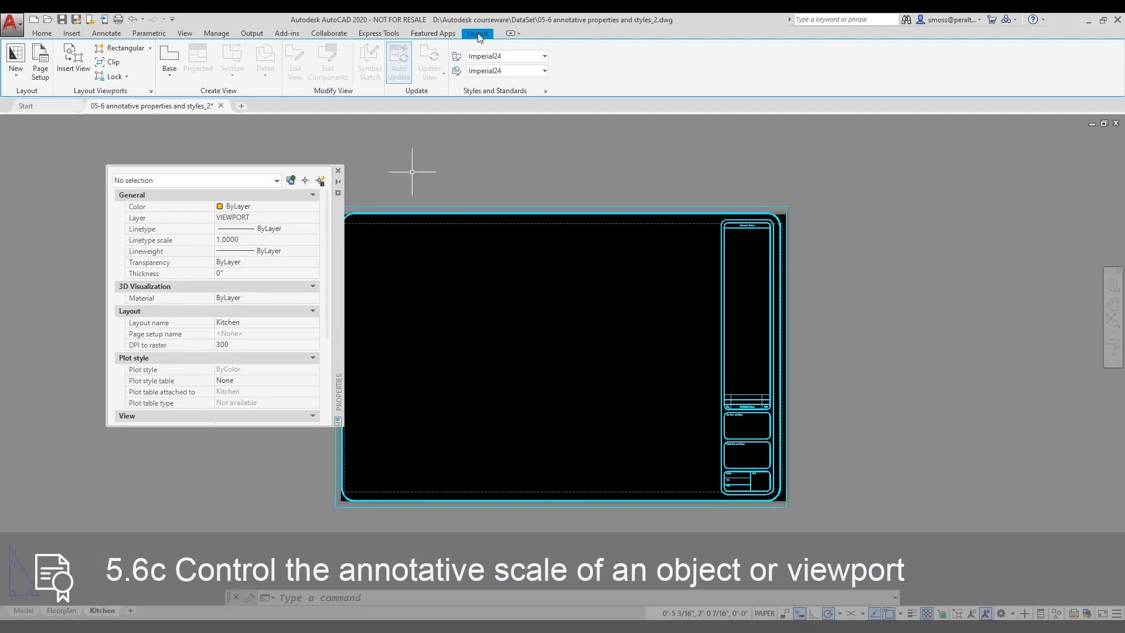
left_click(127, 52)
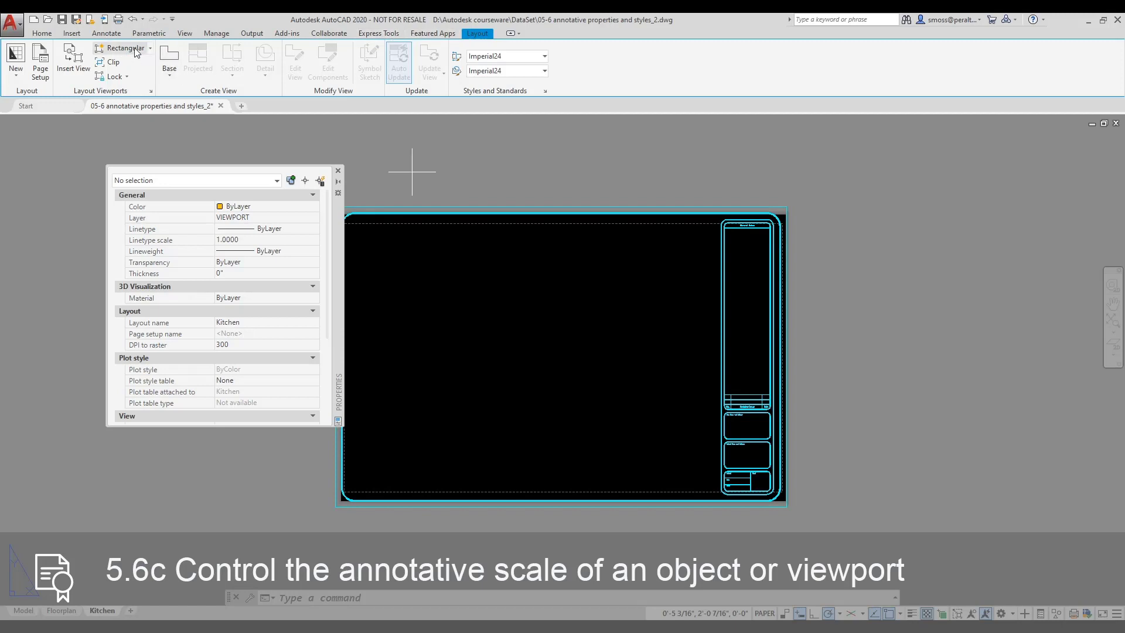
left_click(362, 232)
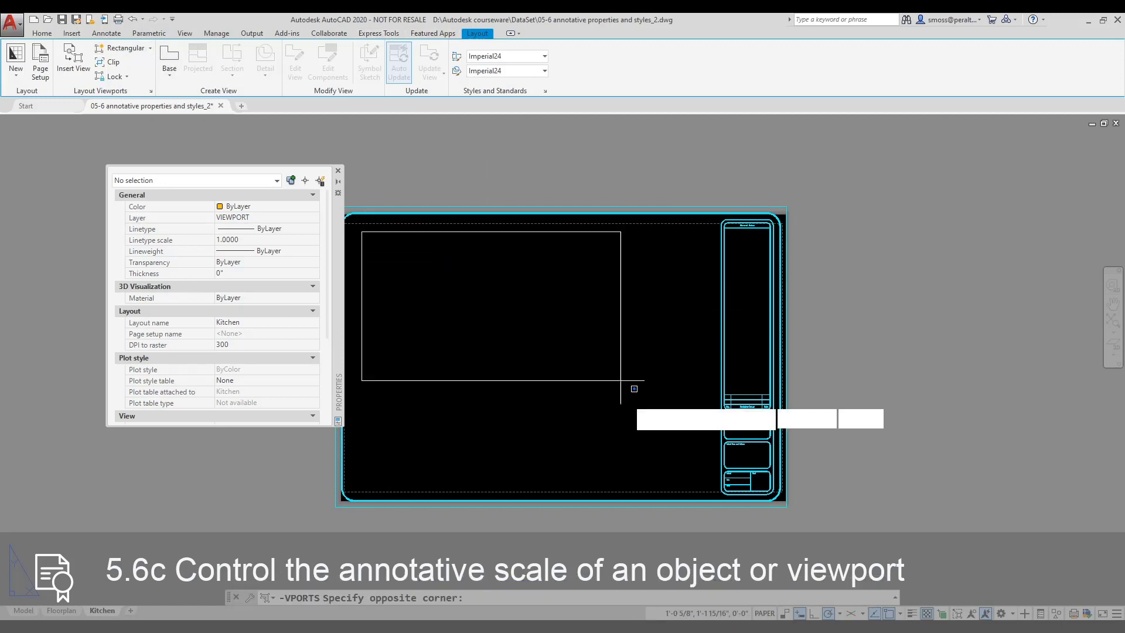
left_click(705, 475)
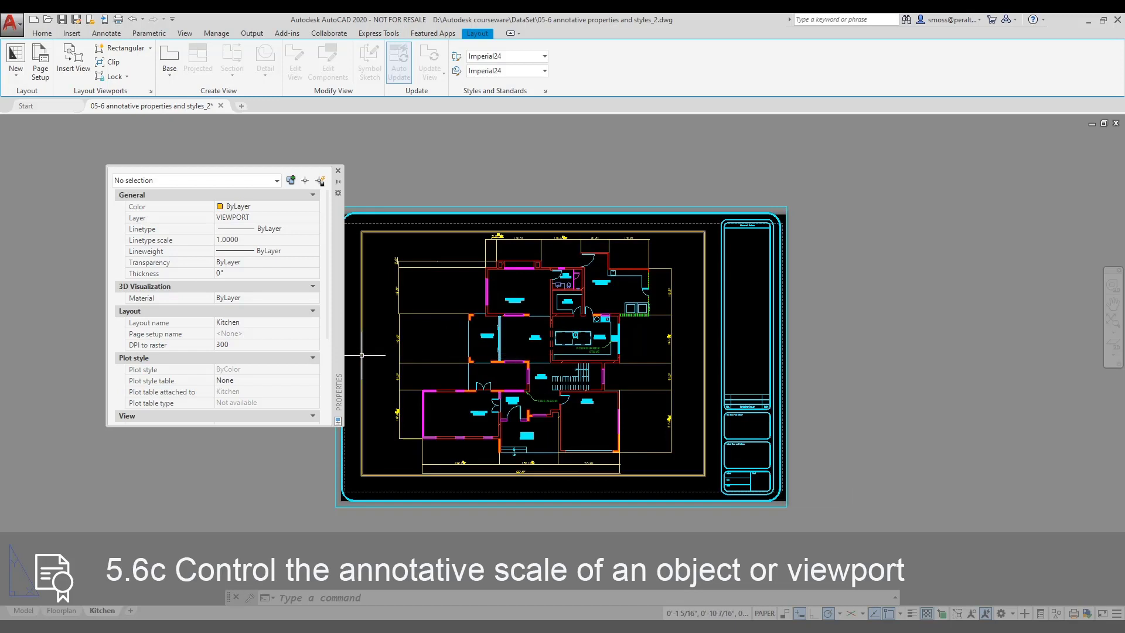
left_click(381, 360)
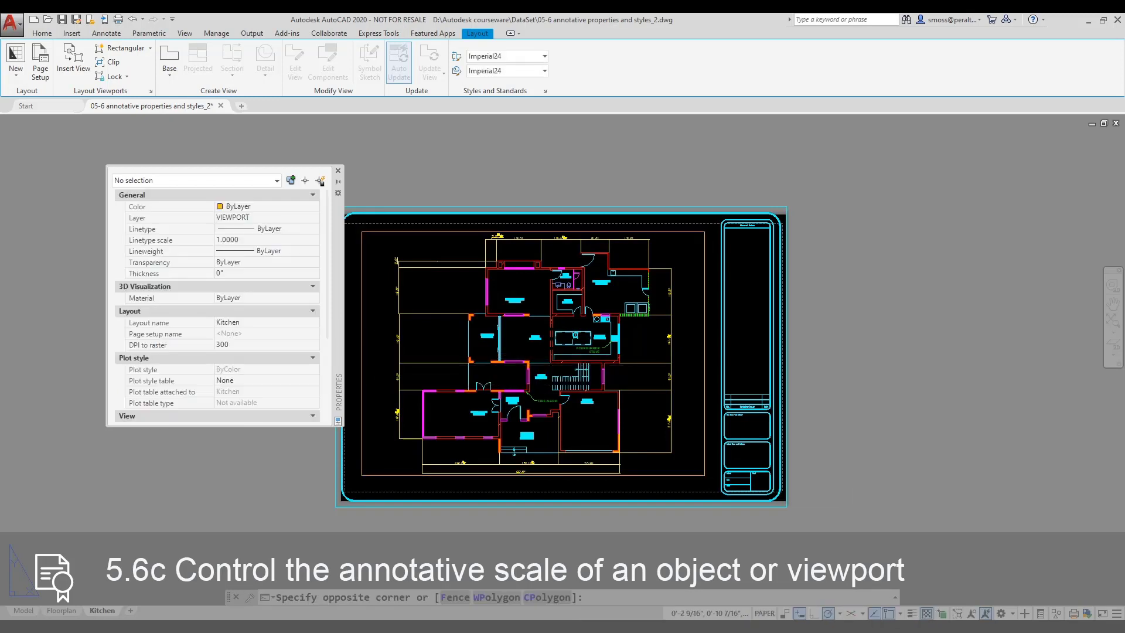
key("Escape")
Activate the viewport and Zoom Window tightly around the kitchen area
double_click(392, 355)
right_click(457, 324)
key("Escape")
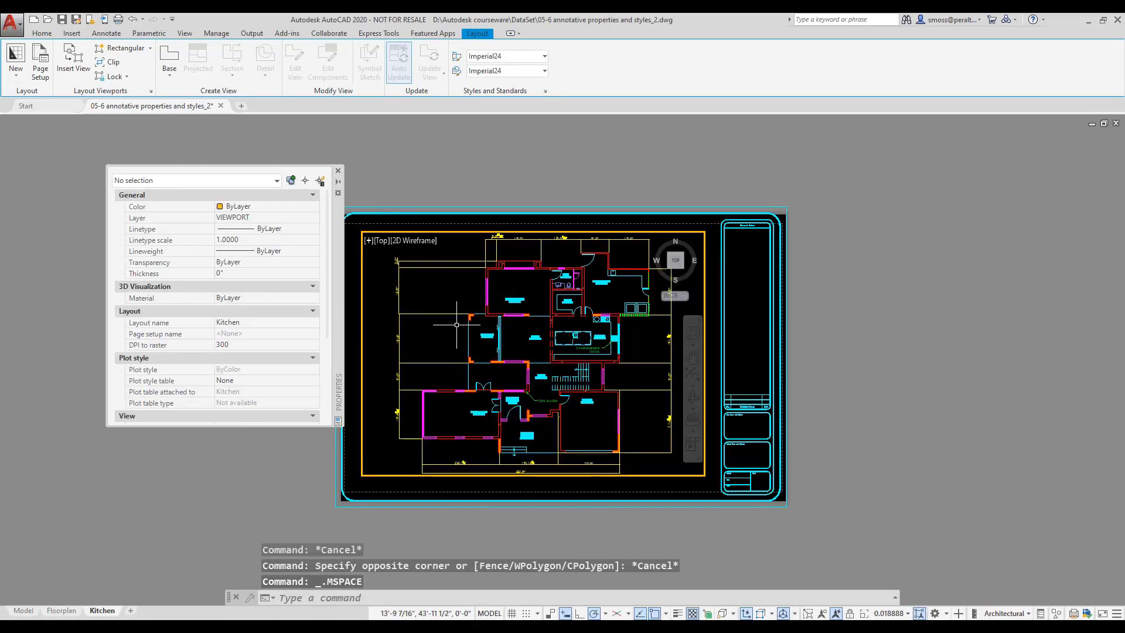
type("z")
key("Return")
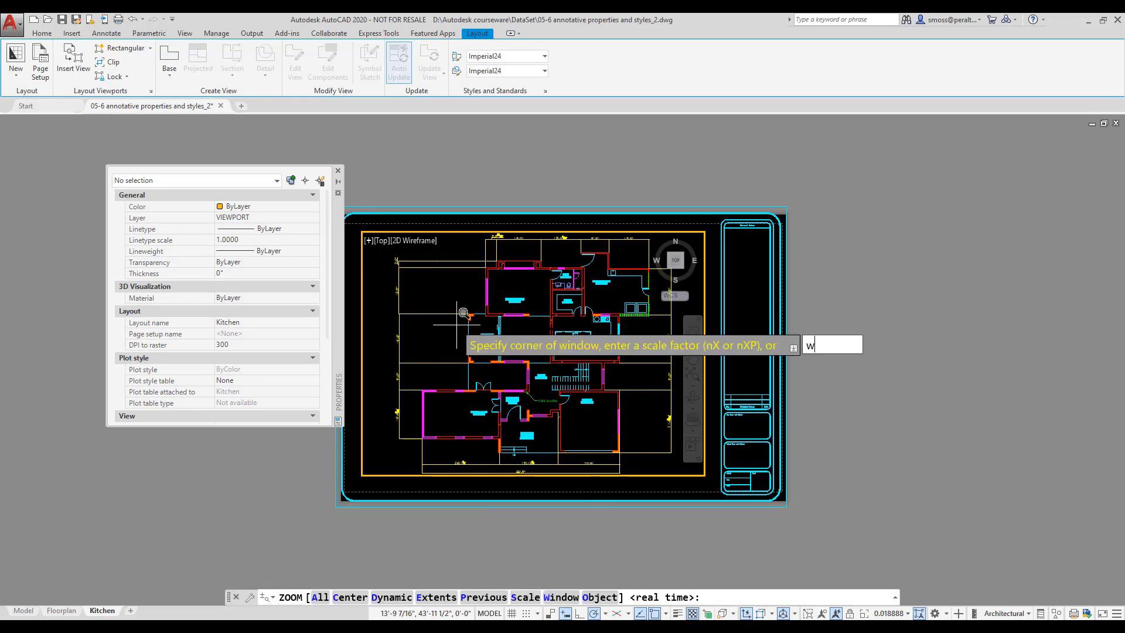
type("w")
key("Return")
left_click(544, 299)
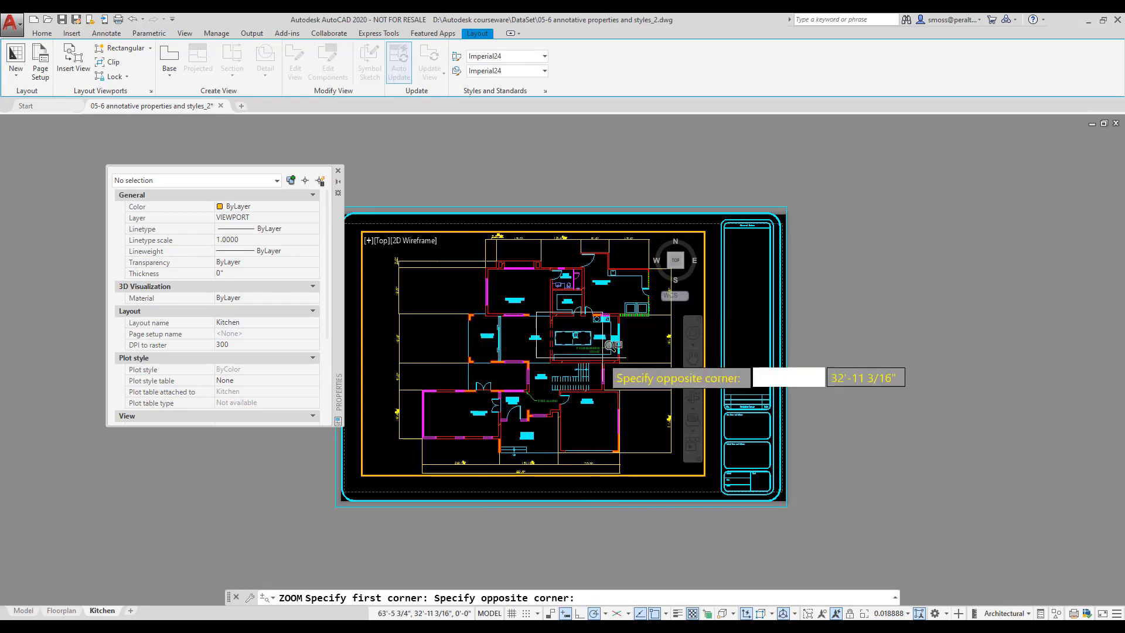
left_click(637, 352)
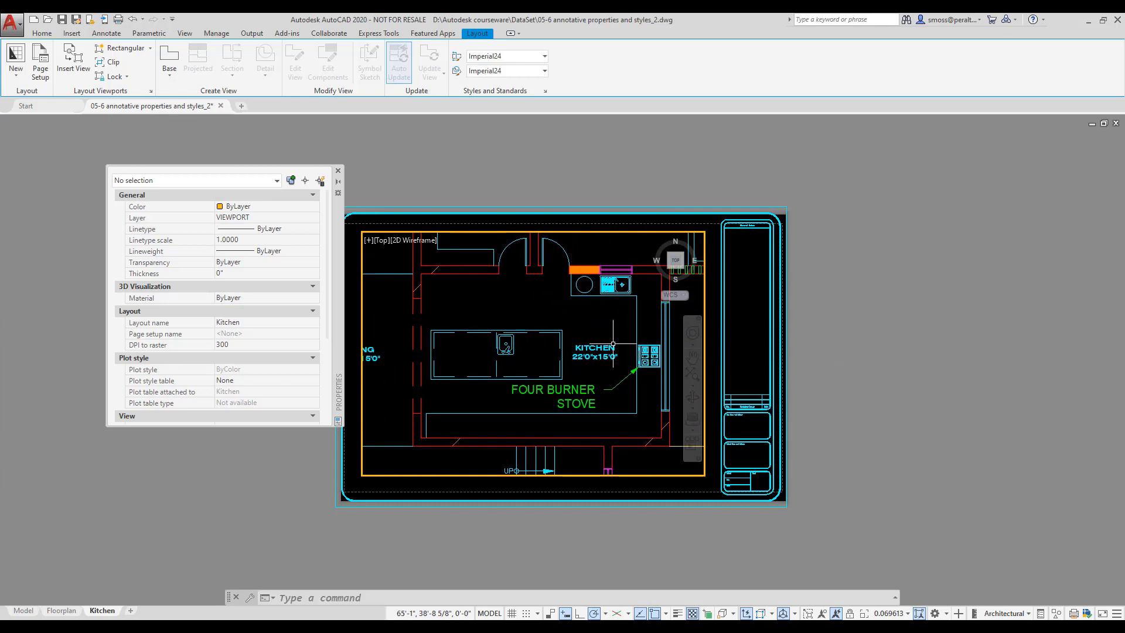
Return to paper space and select the Kitchen viewport
double_click(327, 504)
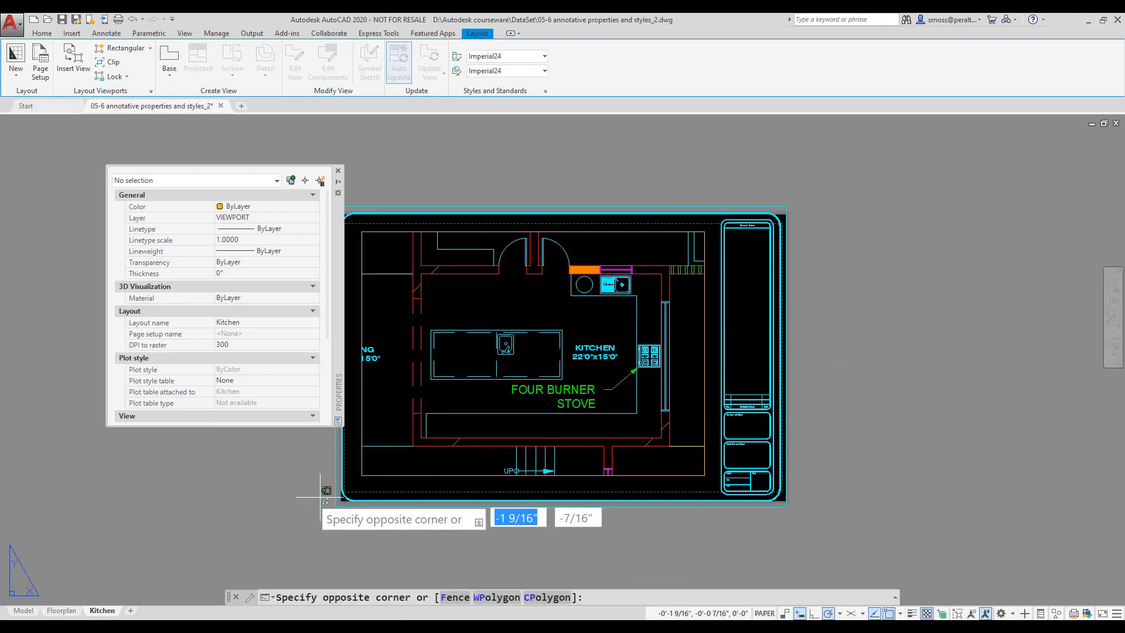
left_click(287, 515)
left_click(377, 464)
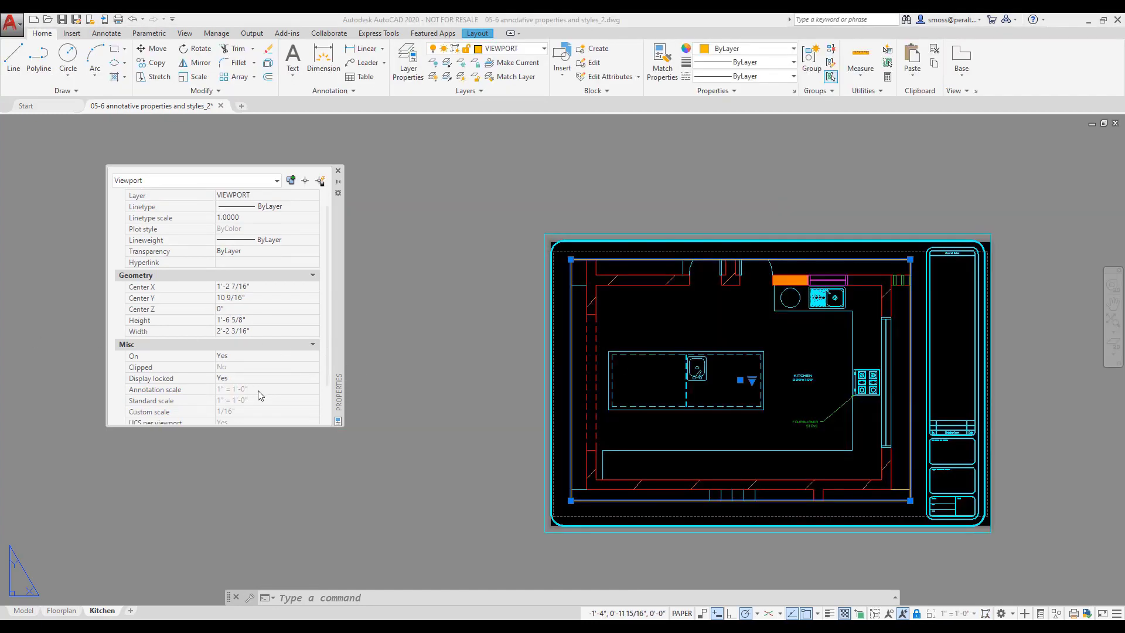
In Properties, set the Kitchen viewport's Display locked to No and keep Standard scale at 1" = 1'-0"
left_click(257, 380)
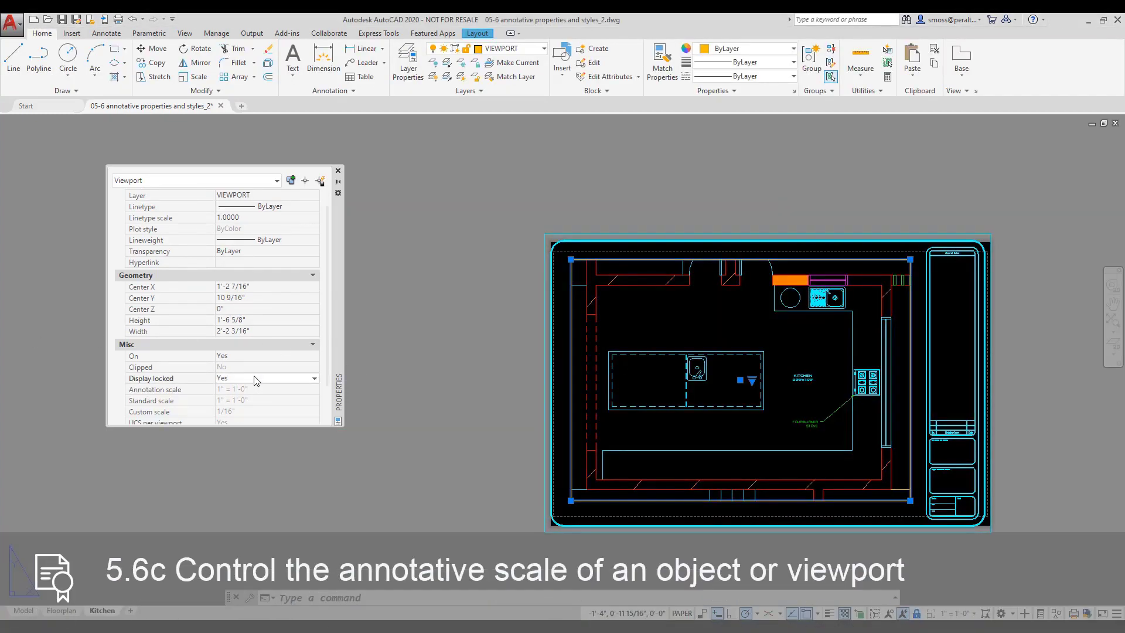
left_click(257, 380)
left_click(241, 399)
left_click(256, 401)
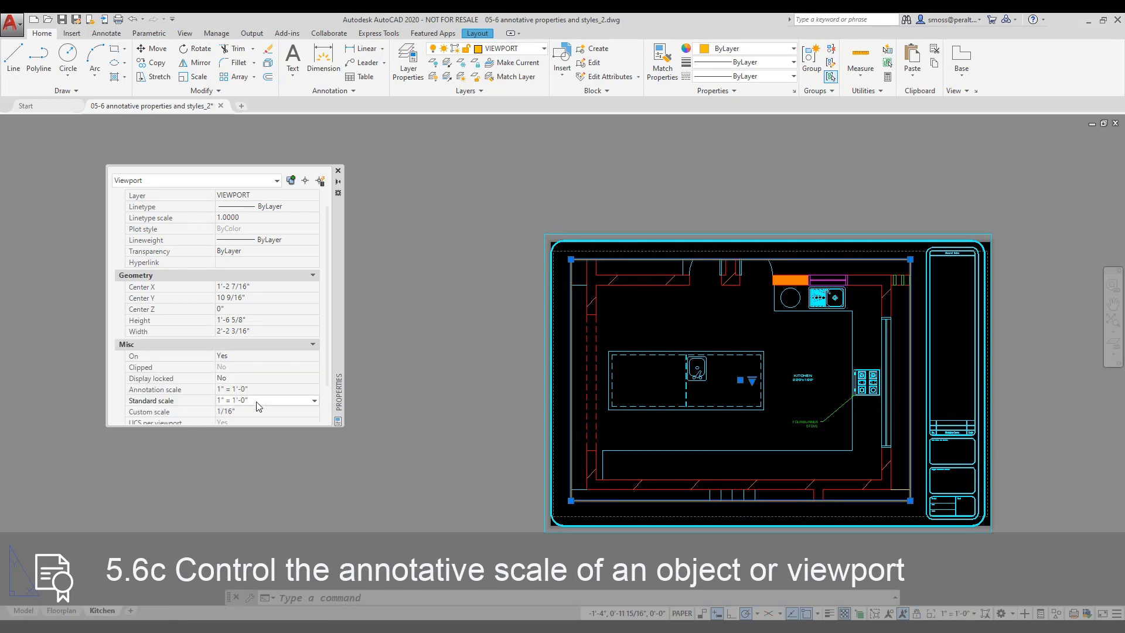
left_click(258, 406)
left_click(263, 466)
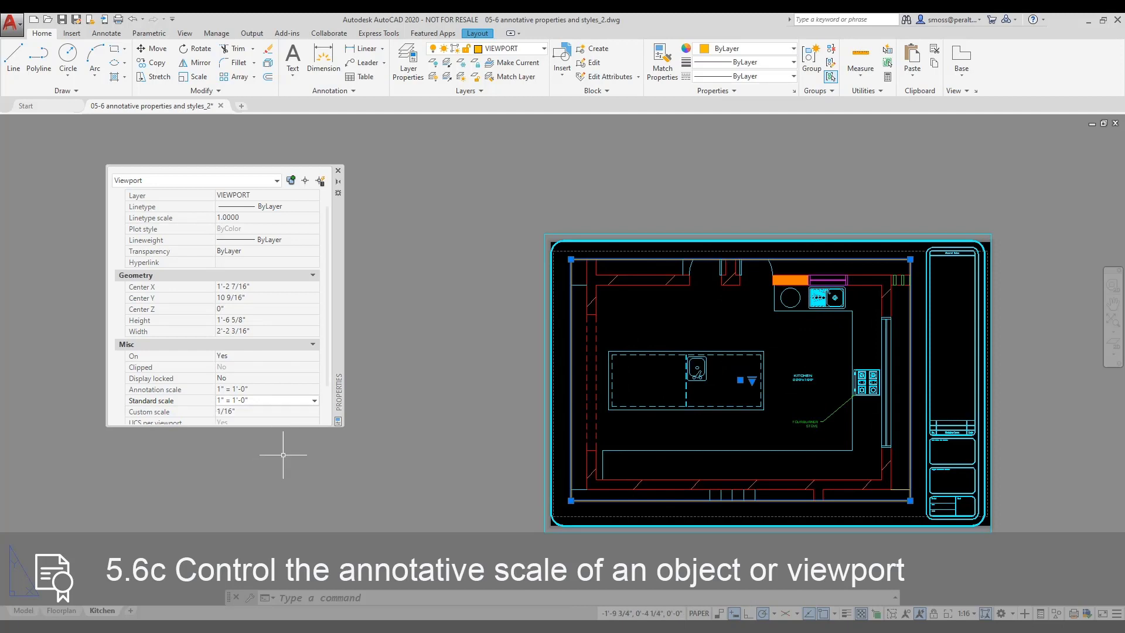